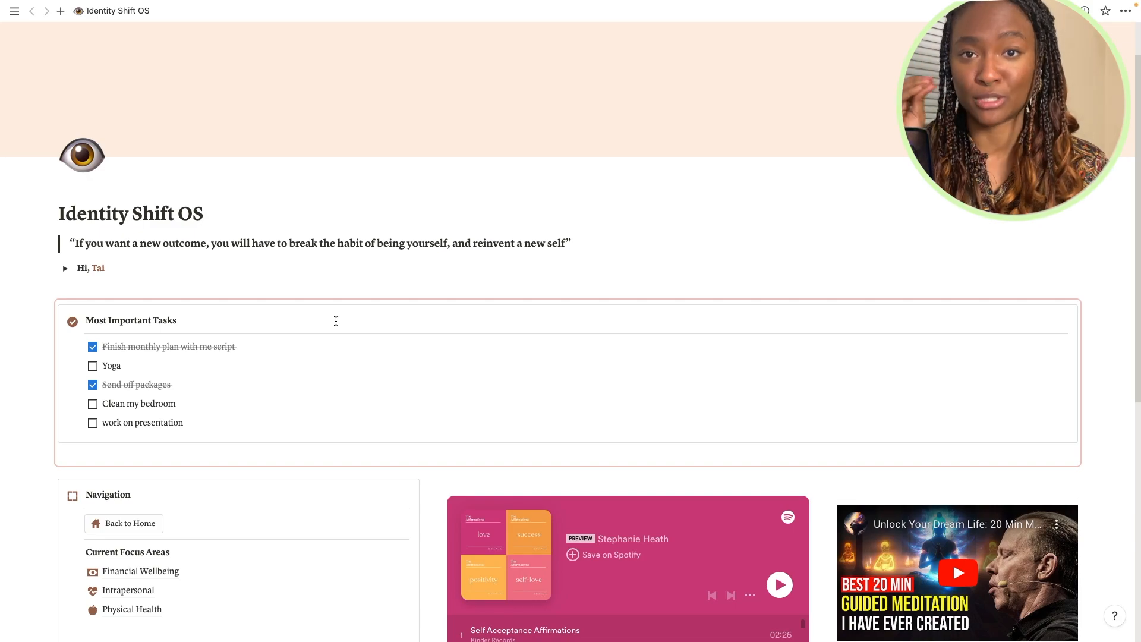
Step: Open the Personal Development page from Areas of Life and look over its goals, action items and timer
scroll(335, 321, "down", 6)
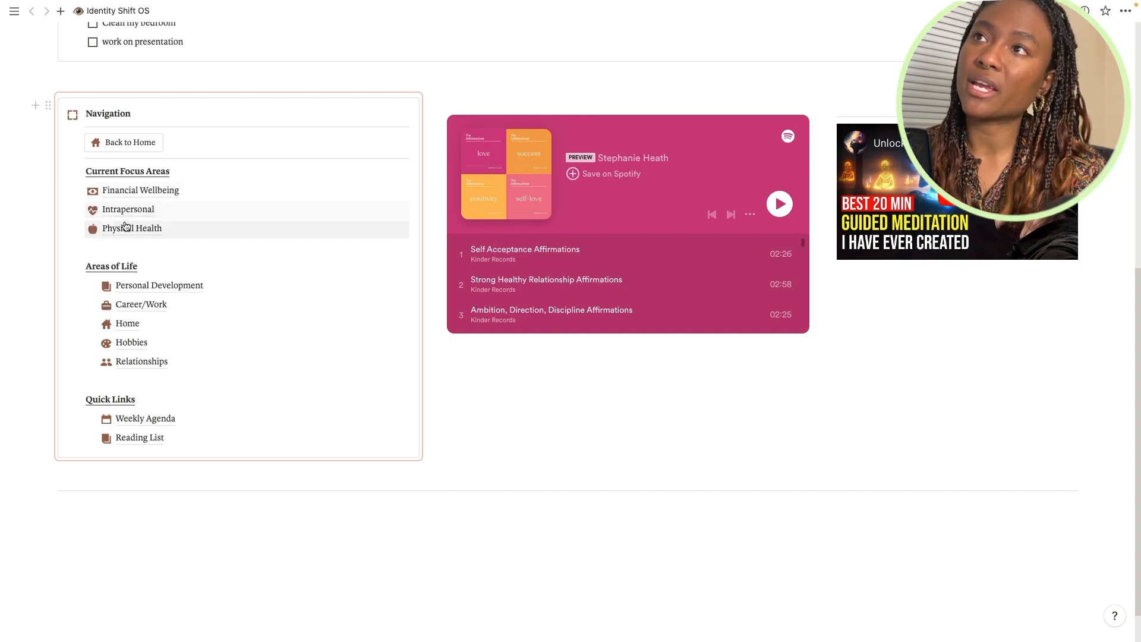
left_click(176, 292)
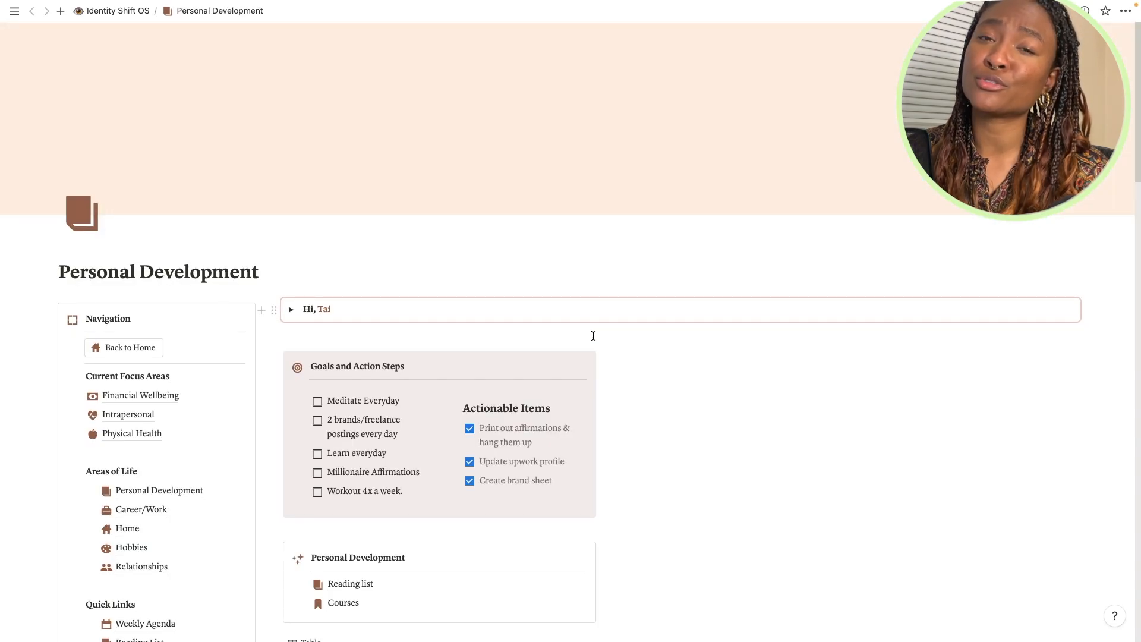
scroll(593, 336, "down", 2)
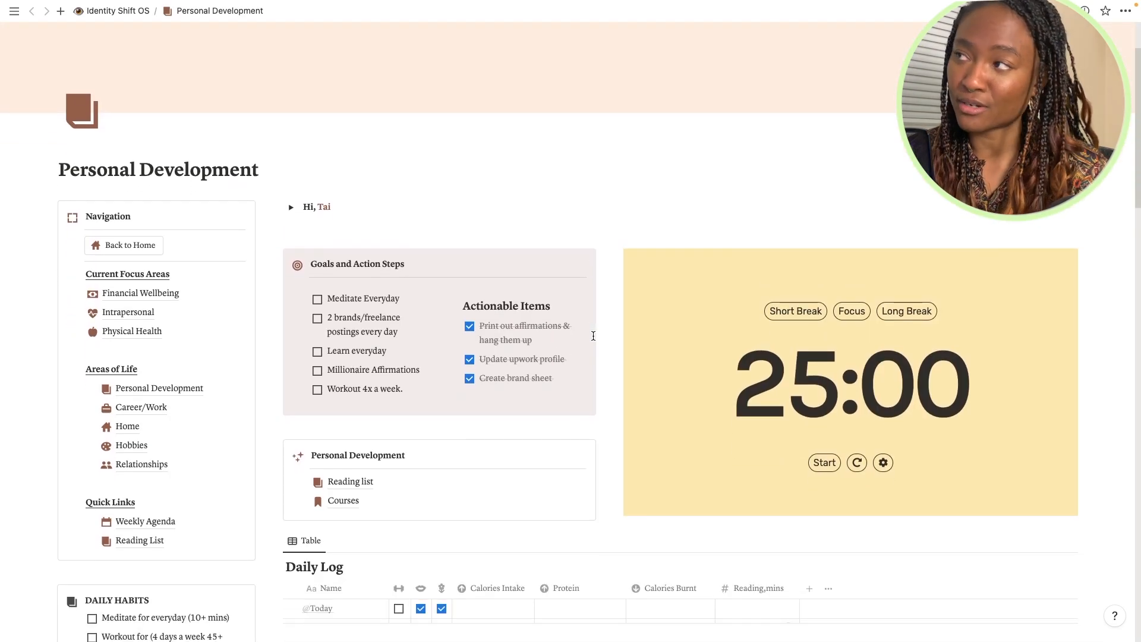
scroll(593, 336, "down", 2)
scroll(593, 336, "down", 4)
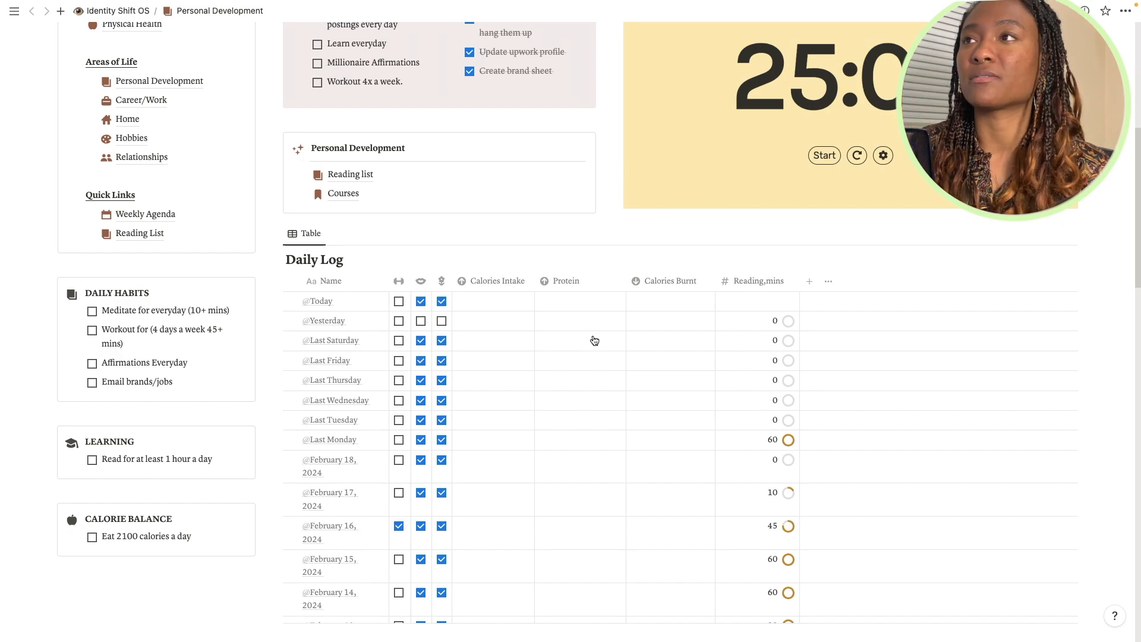
Step: Review the Daily Log's habit checkboxes alongside the Daily Habits, Learning and Calorie Balance lists
scroll(612, 344, "down", 8)
scroll(612, 344, "up", 8)
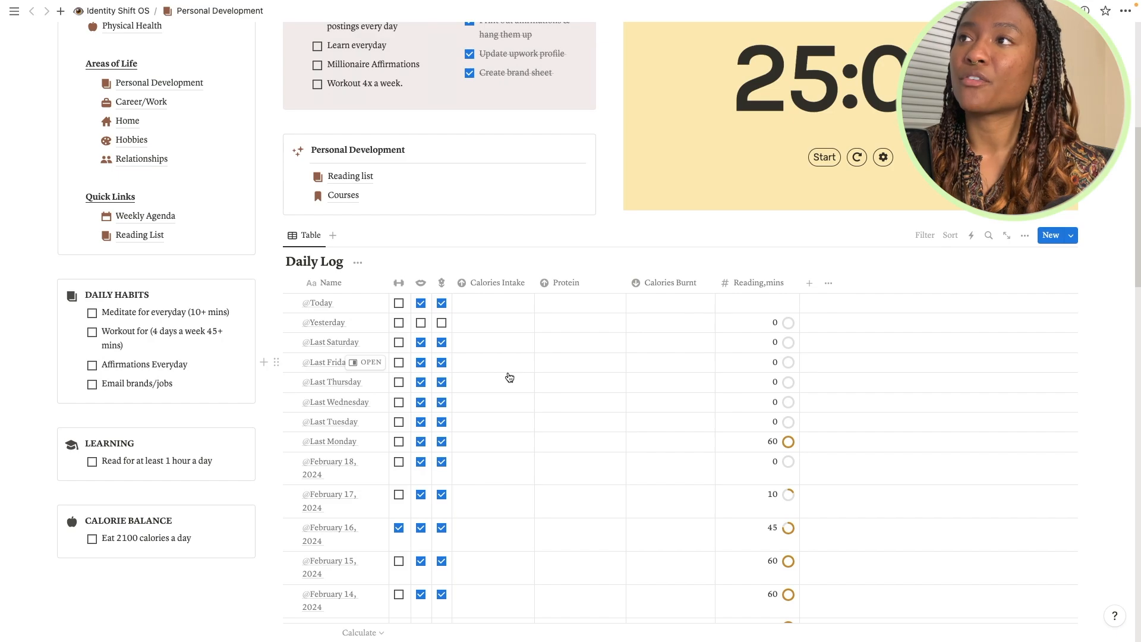
scroll(509, 377, "down", 9)
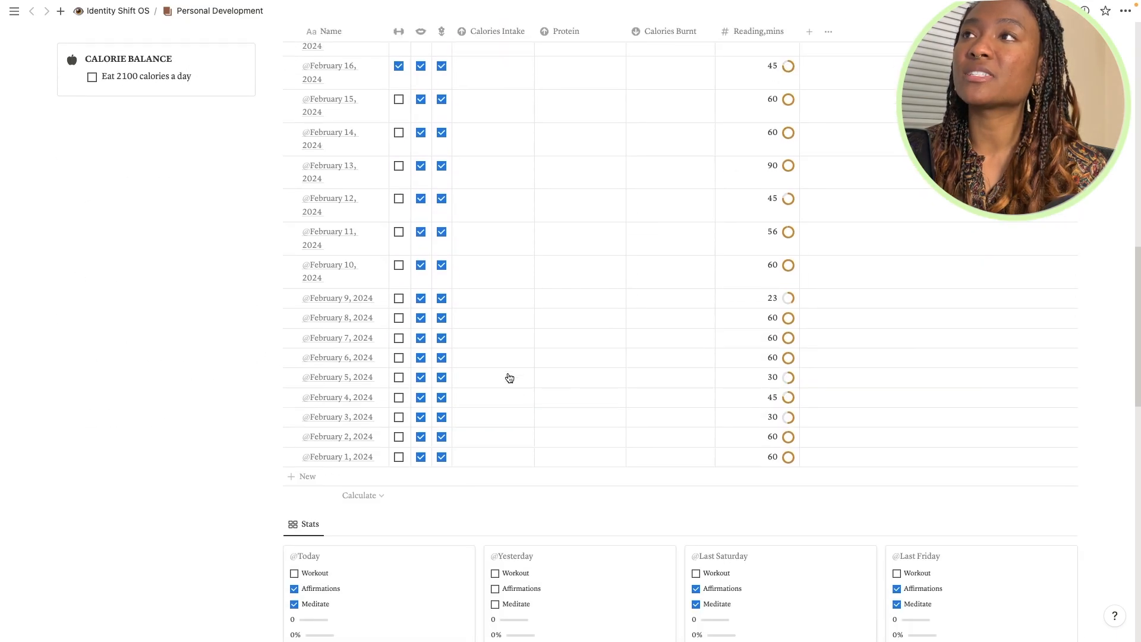
scroll(509, 377, "up", 4)
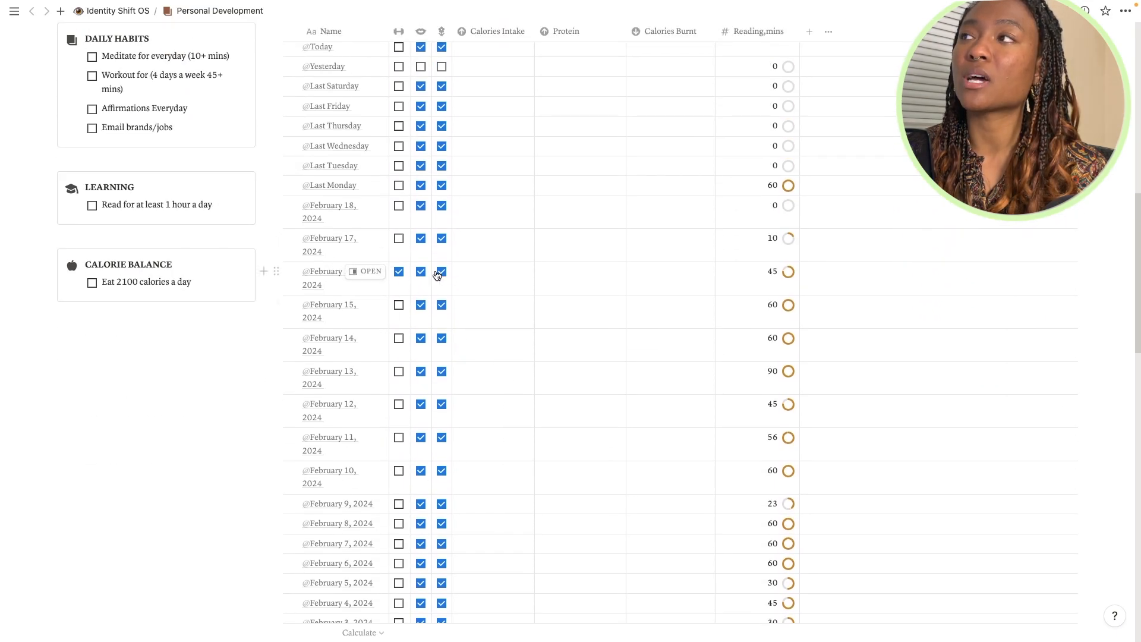
scroll(665, 414, "up", 7)
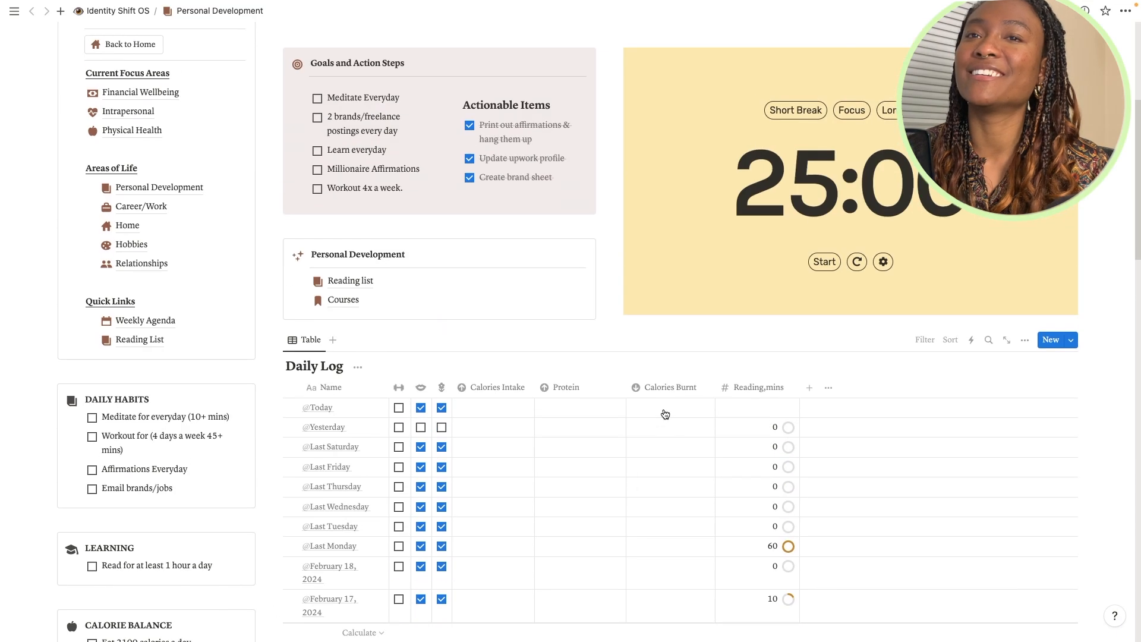
scroll(181, 430, "down", 1)
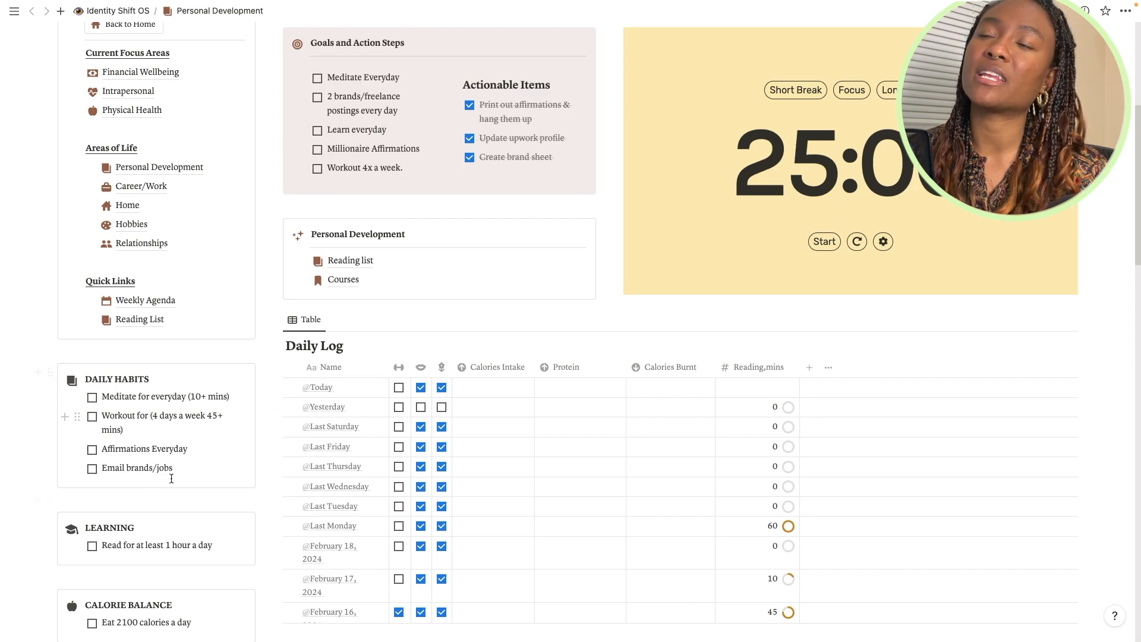
scroll(93, 463, "down", 3)
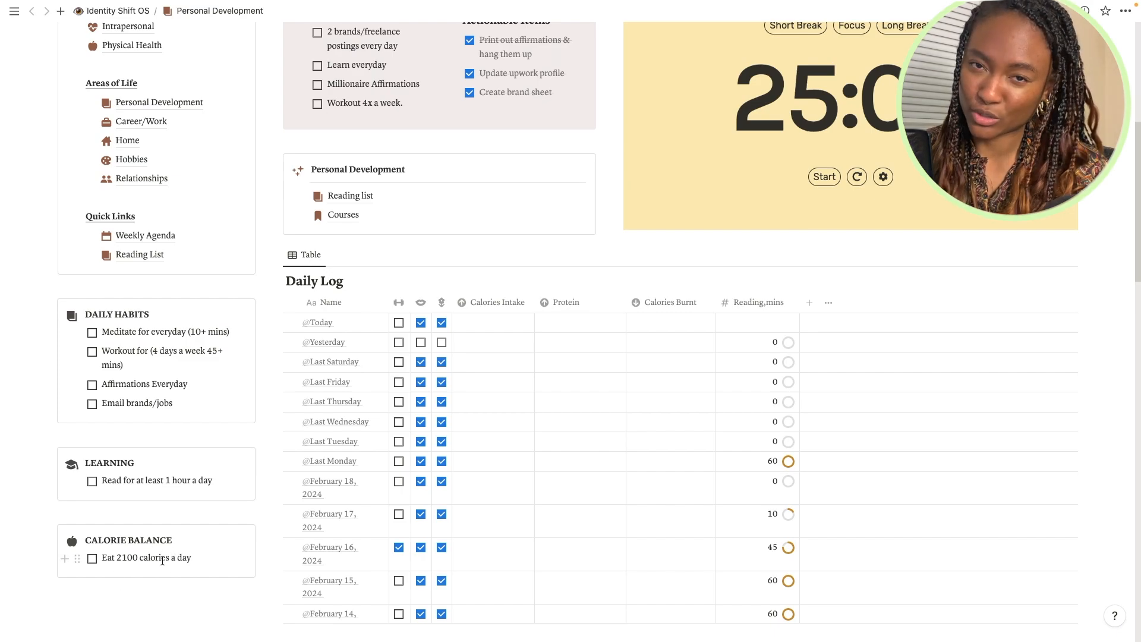
scroll(594, 435, "down", 3)
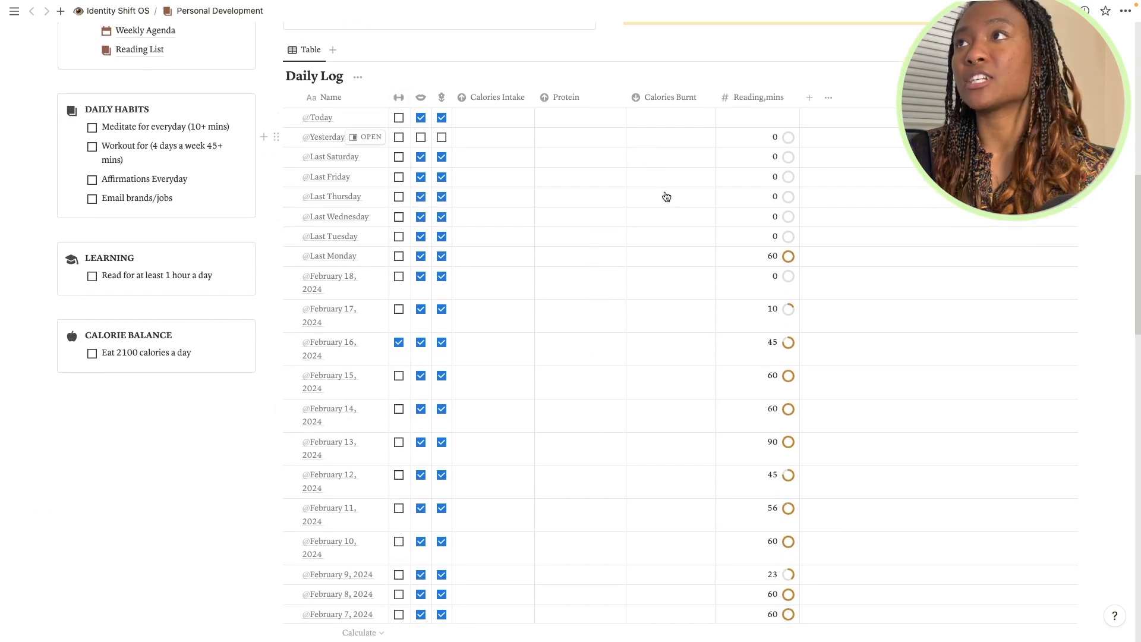
Step: Examine the Daily Log entries from February 1 through today, including the reading minutes for each day
scroll(606, 329, "down", 7)
scroll(599, 237, "up", 8)
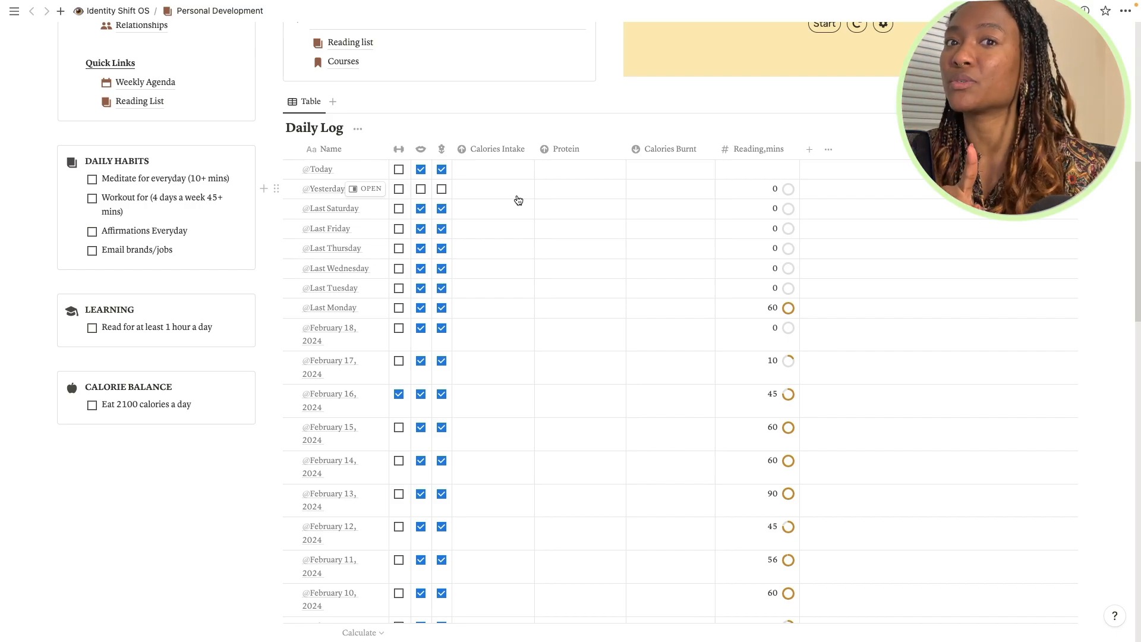
scroll(518, 200, "down", 5)
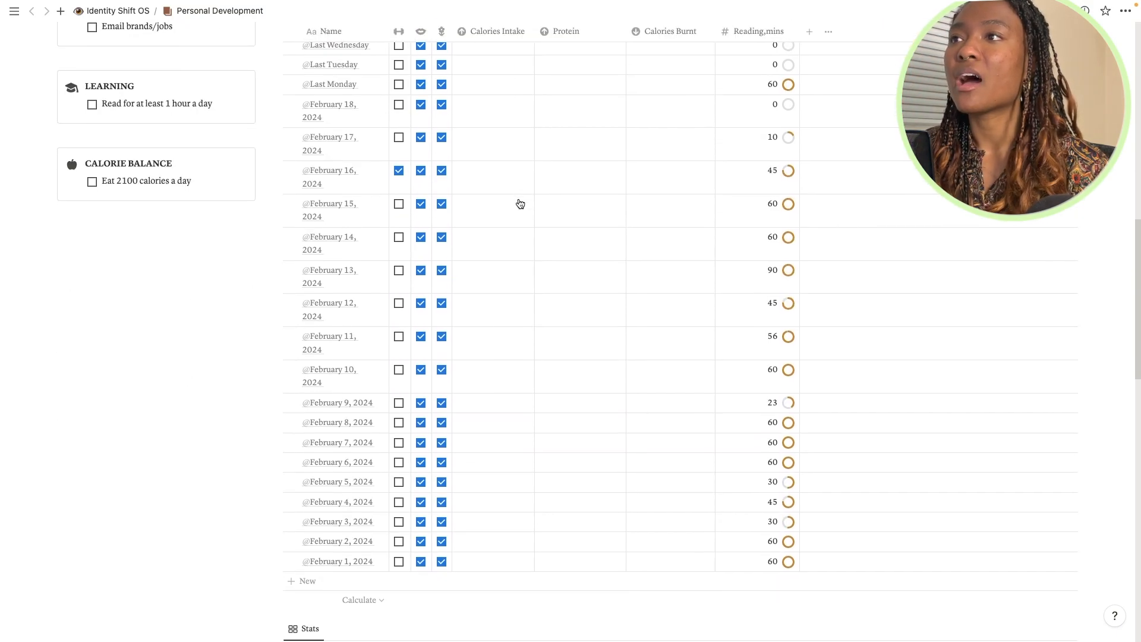
scroll(518, 204, "up", 10)
scroll(523, 209, "down", 5)
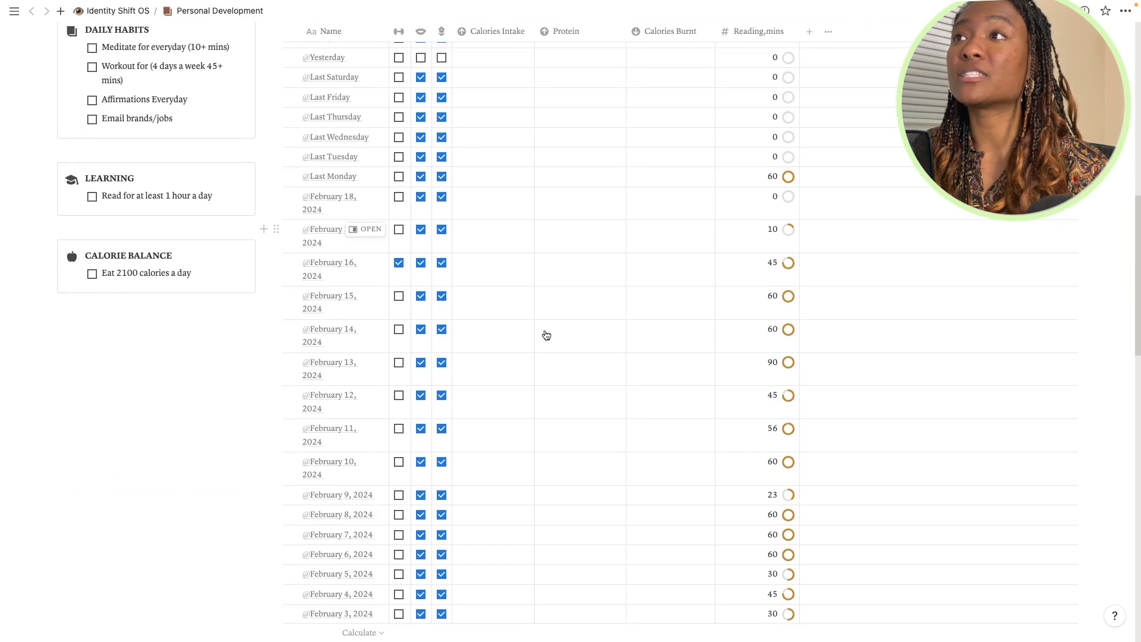
scroll(521, 432, "down", 5)
scroll(563, 303, "up", 10)
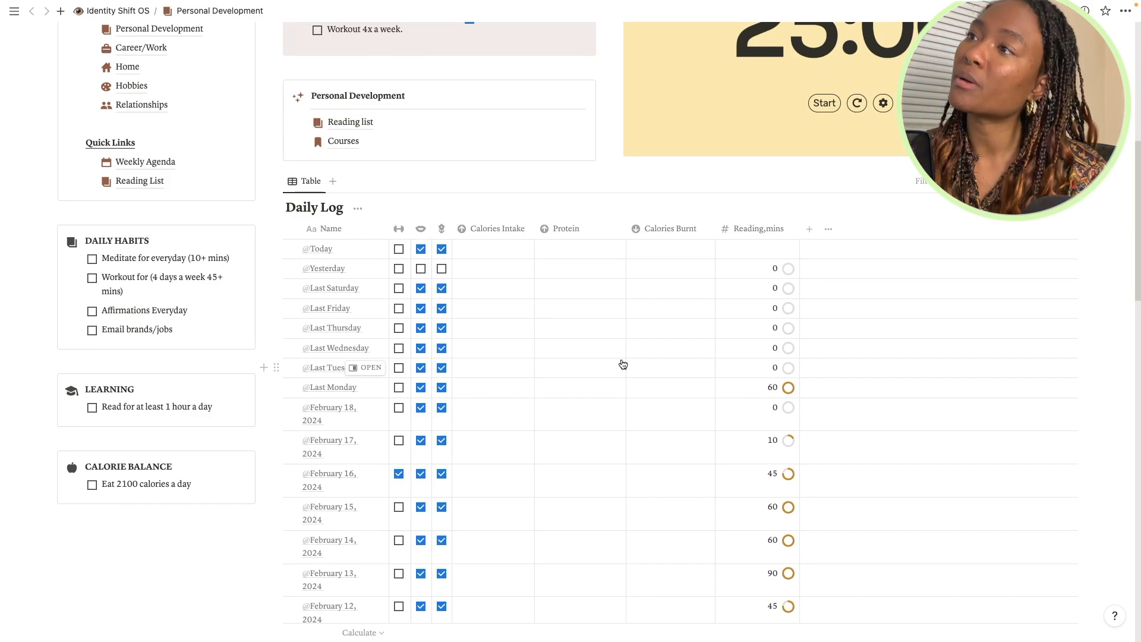
scroll(623, 364, "down", 2)
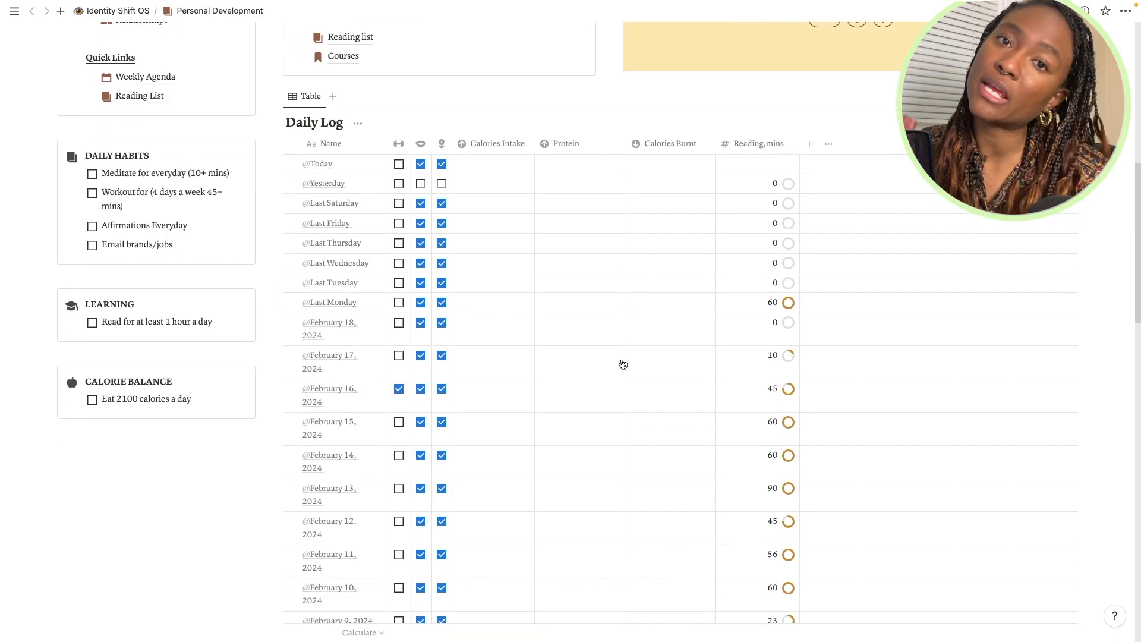
scroll(623, 364, "down", 6)
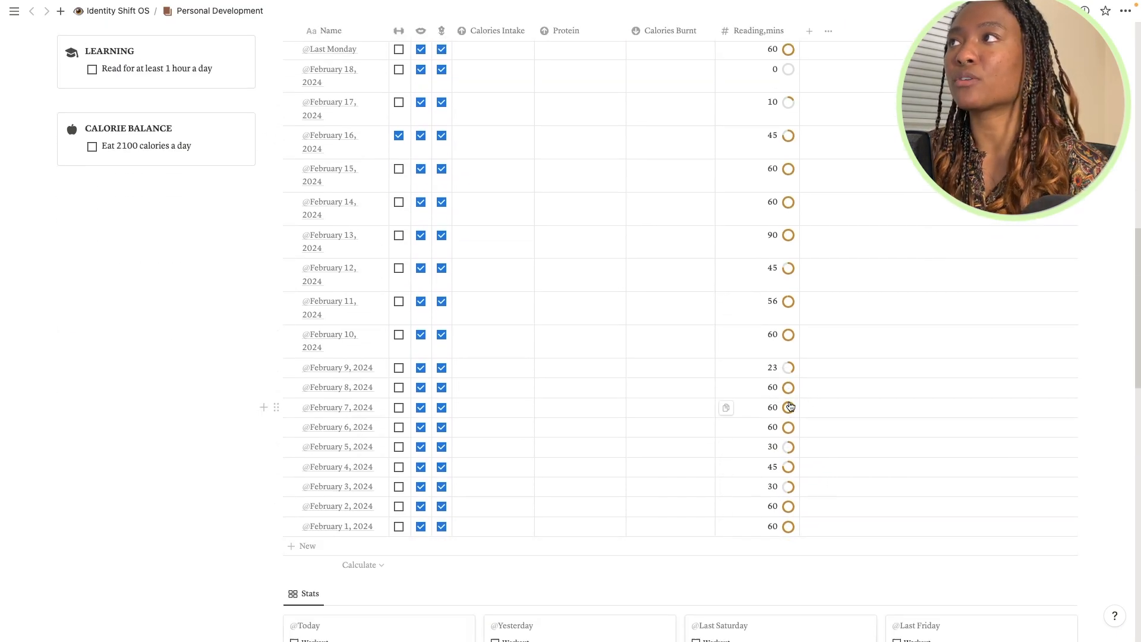
Step: Record 0 reading minutes for the Today entry in the Daily Log
scroll(787, 404, "up", 1)
scroll(789, 406, "up", 5)
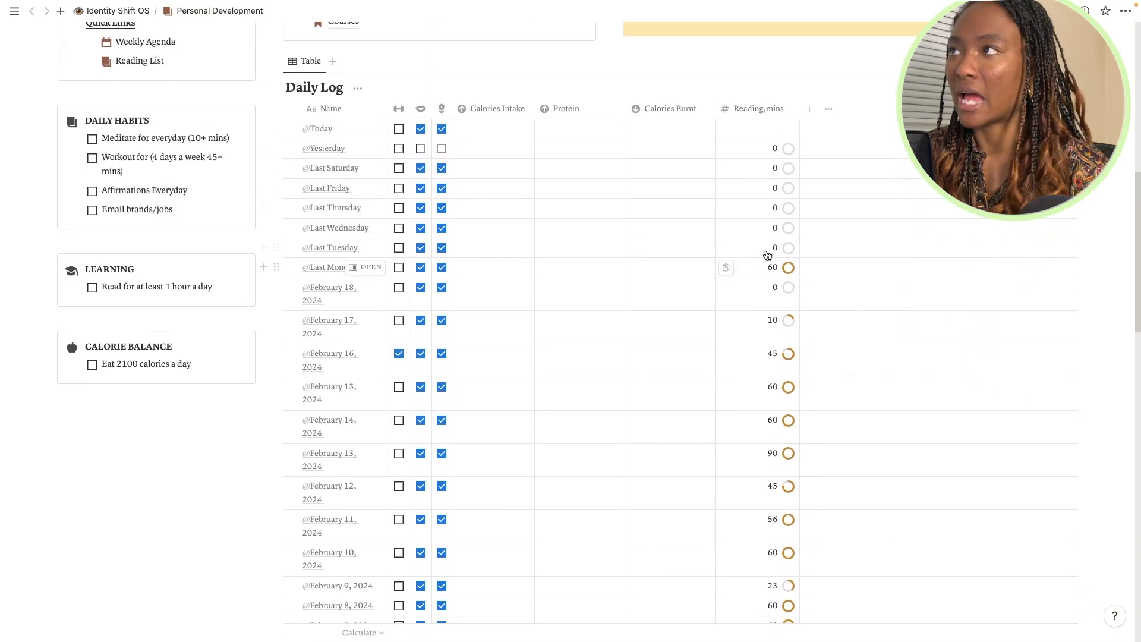
left_click(779, 129)
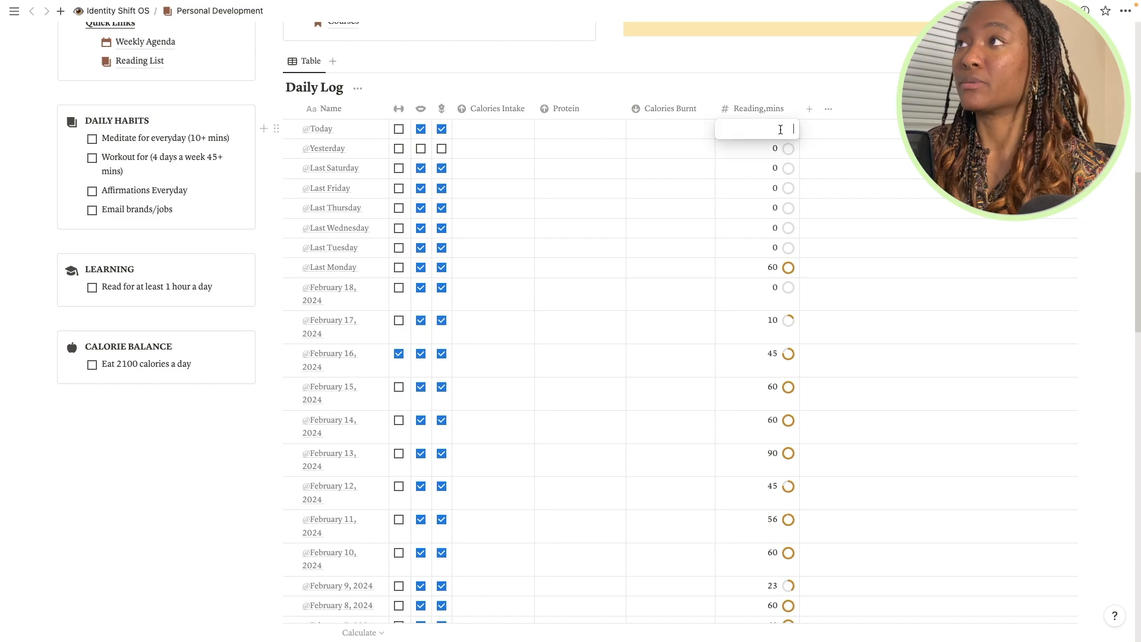
type("0")
key("Return")
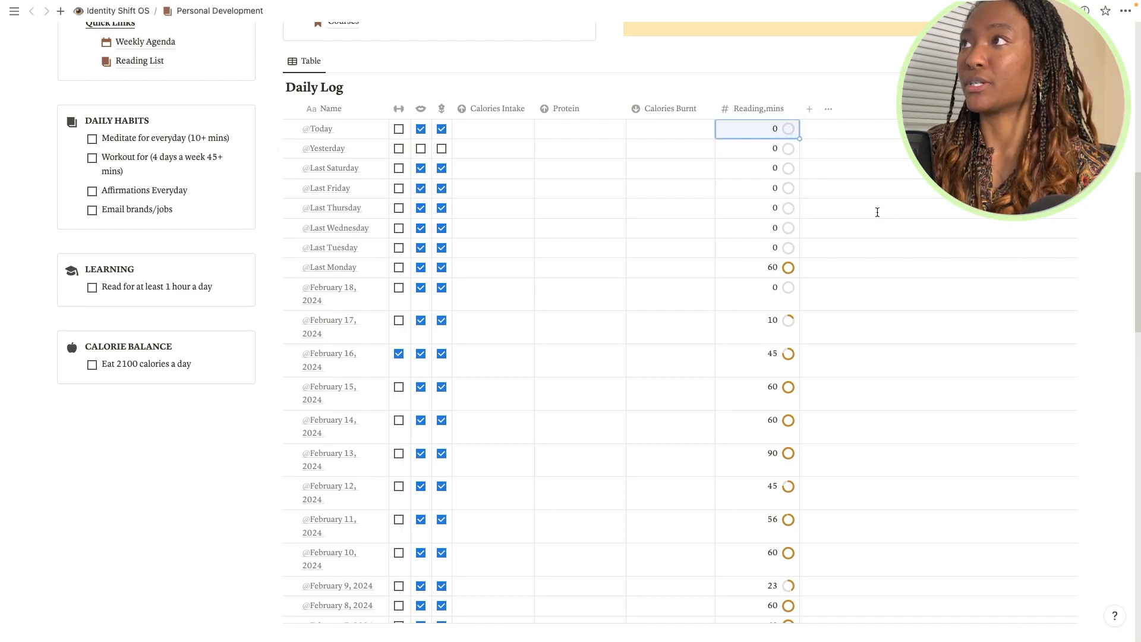
Step: Compare the reading minutes logged across all the February days in the Daily Log
scroll(142, 345, "up", 3)
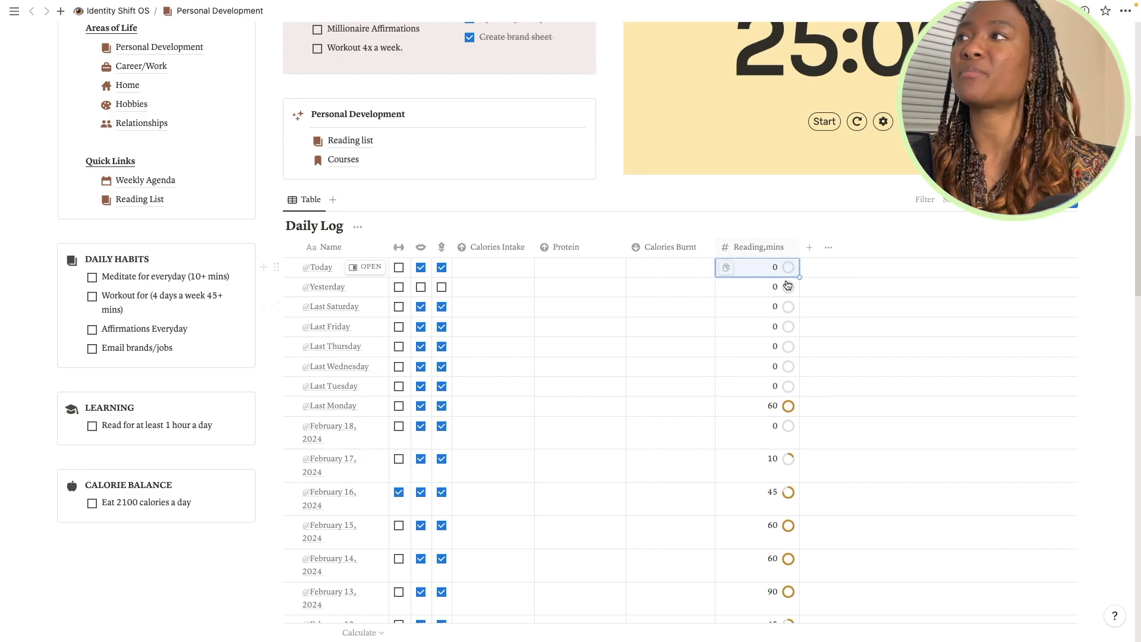
scroll(773, 363, "down", 7)
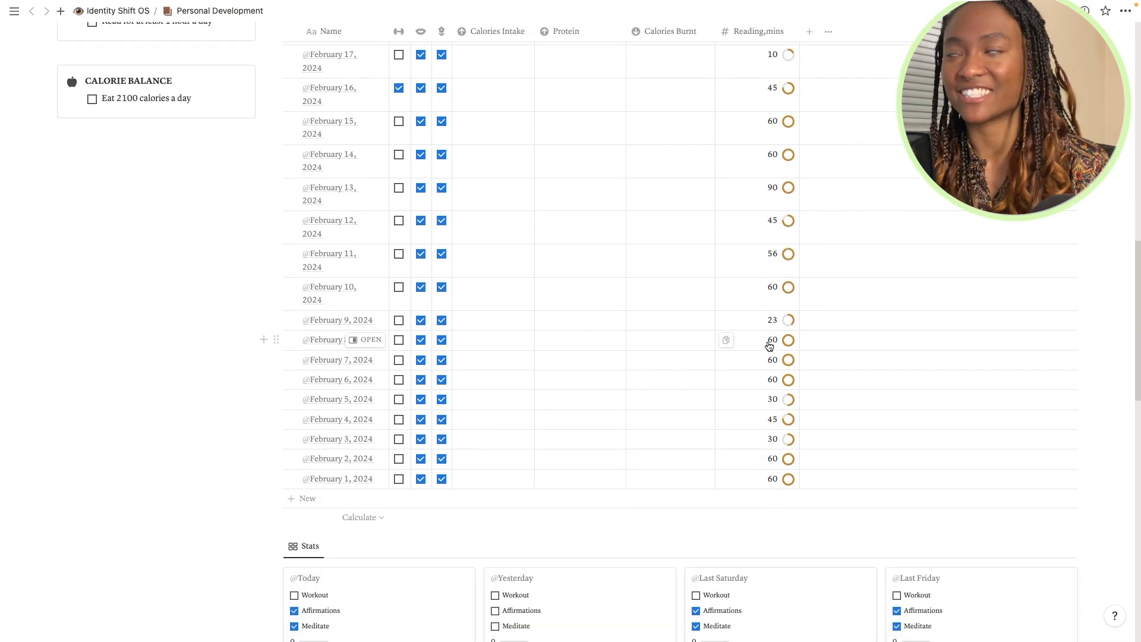
scroll(784, 337, "up", 6)
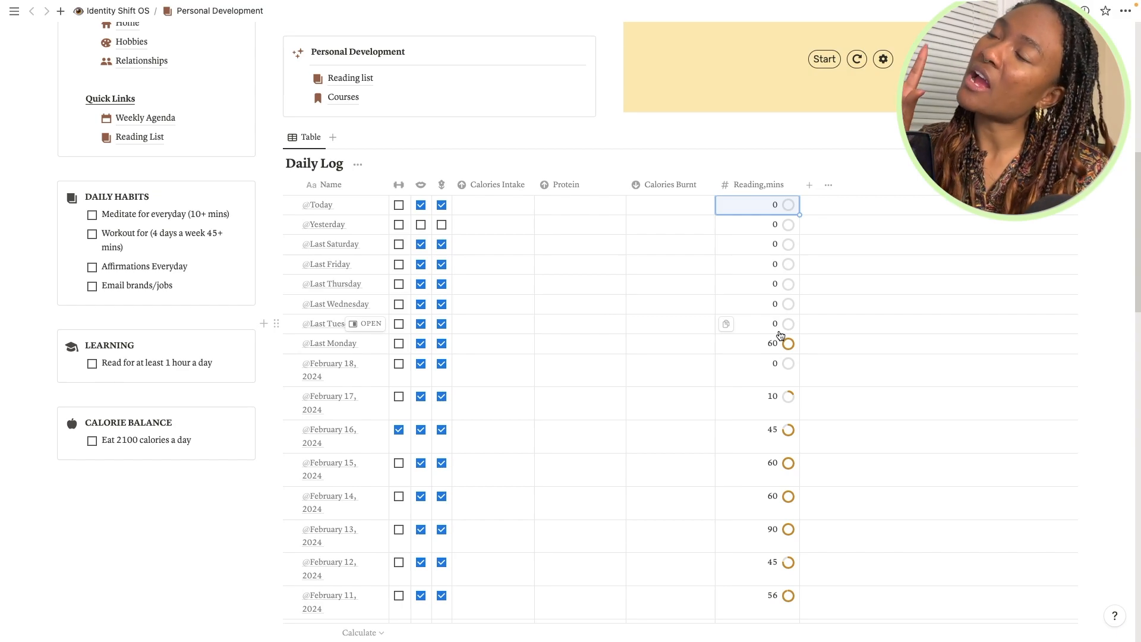
scroll(780, 336, "down", 6)
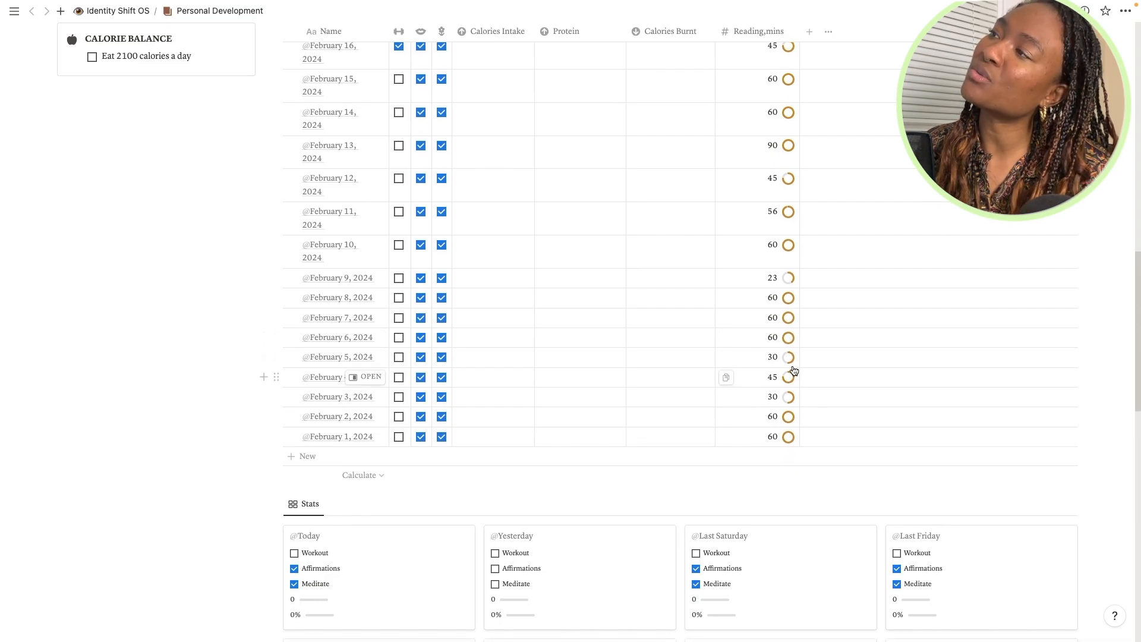
scroll(794, 371, "up", 3)
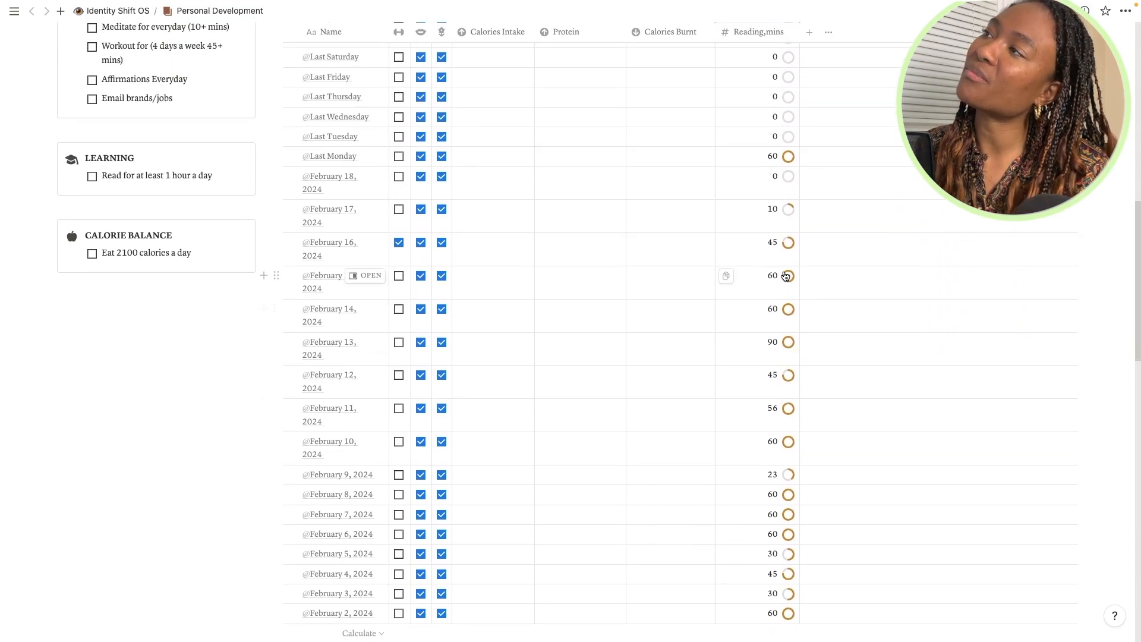
scroll(785, 275, "up", 4)
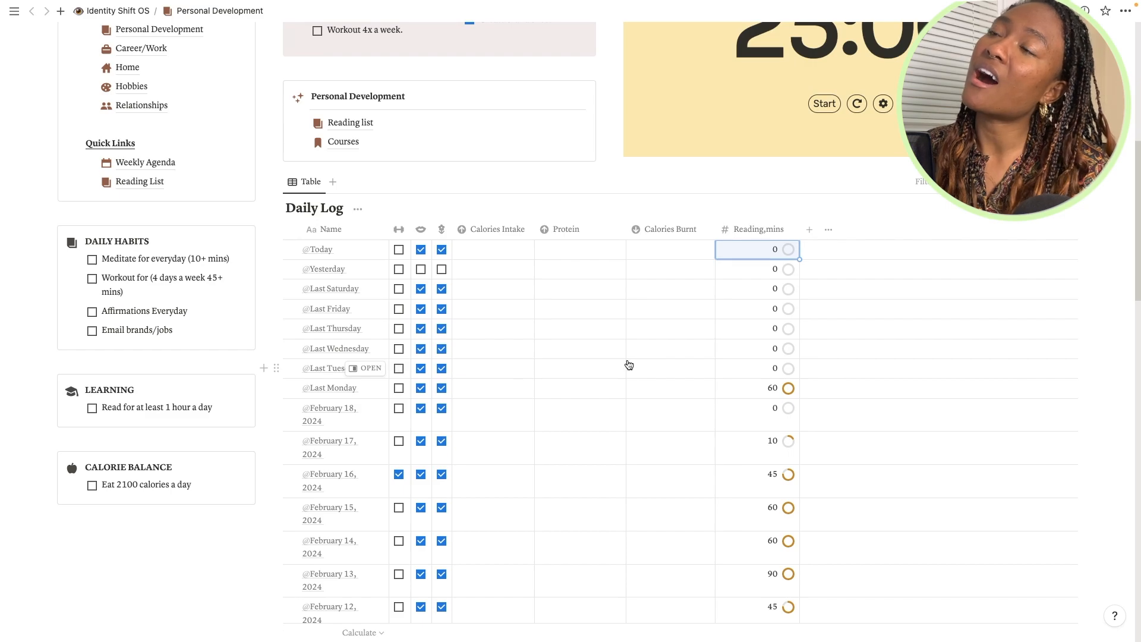
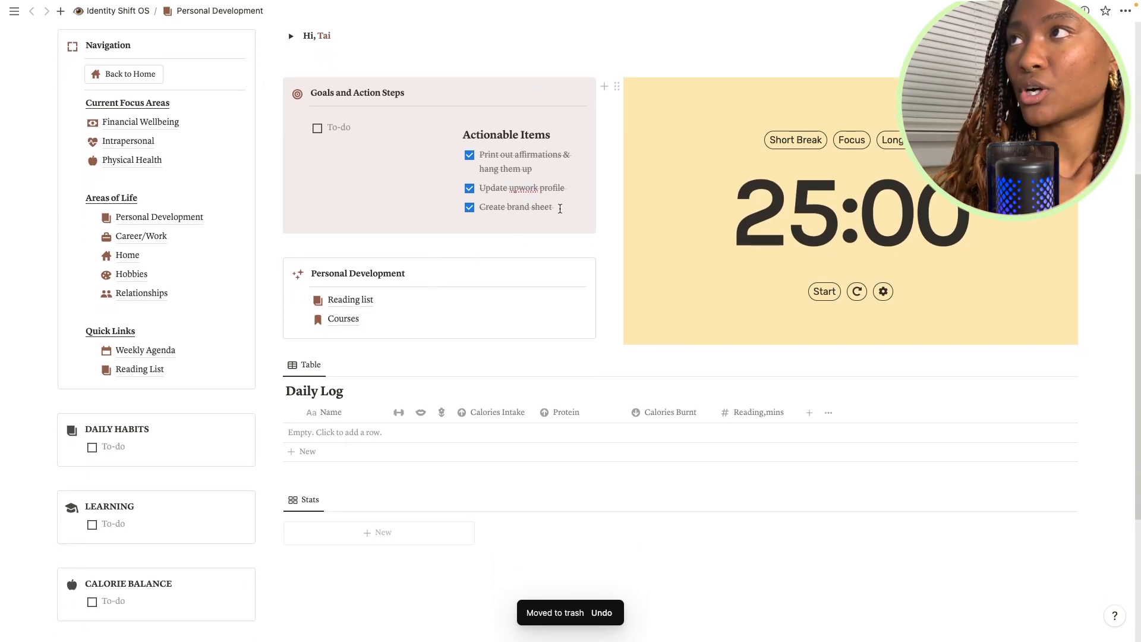
Step: Clear all the tasks under Actionable Items, leaving one empty unchecked to-do
left_click_drag(560, 208, 476, 155)
key("BackSpace")
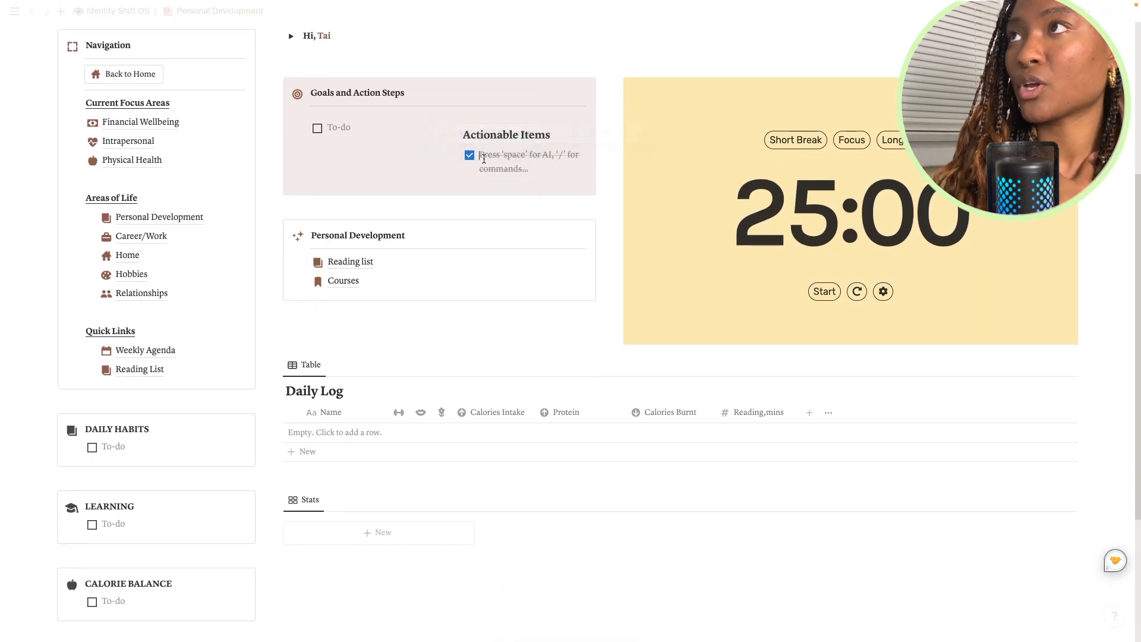
left_click(469, 155)
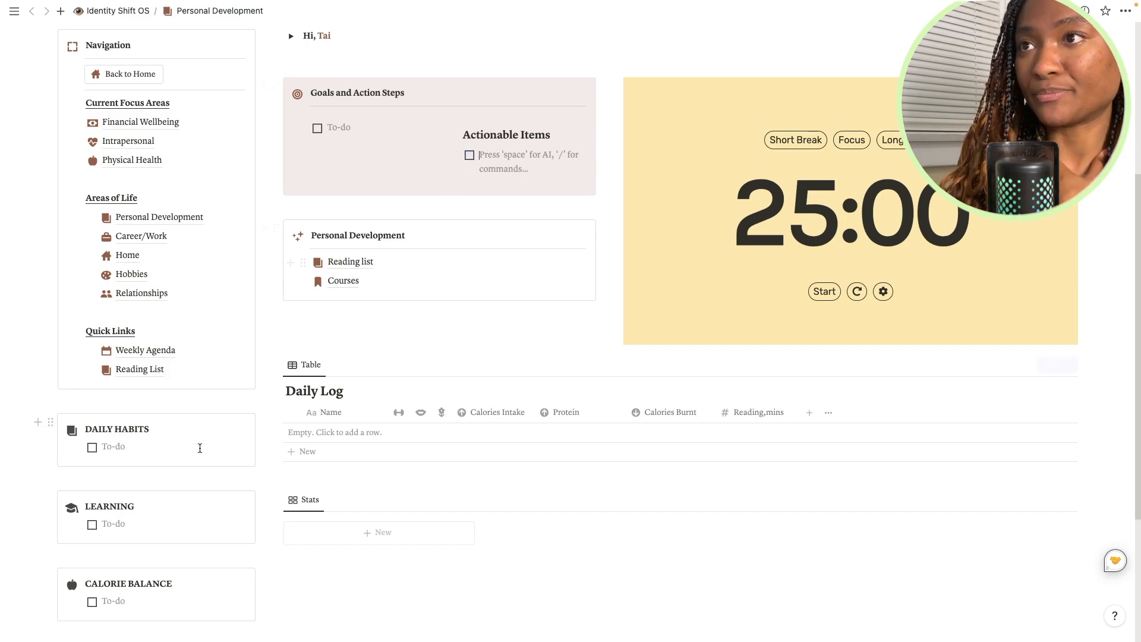
Step: Enter "Finish reading 2 books" as the first to-do under Goals and Action Steps
left_click(343, 130)
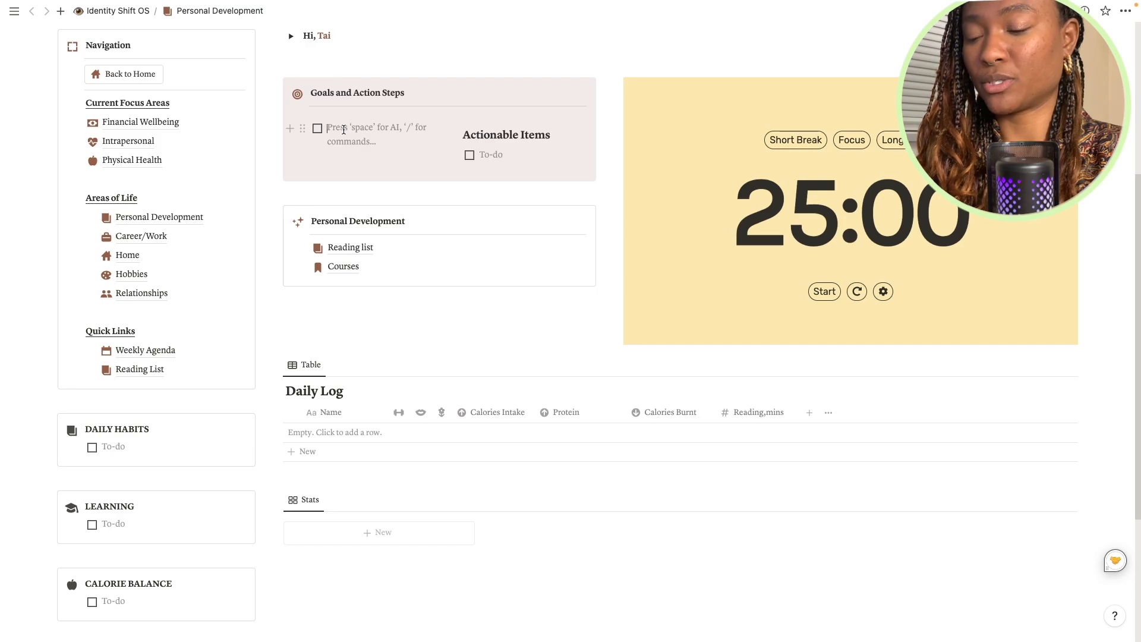
type("Finish")
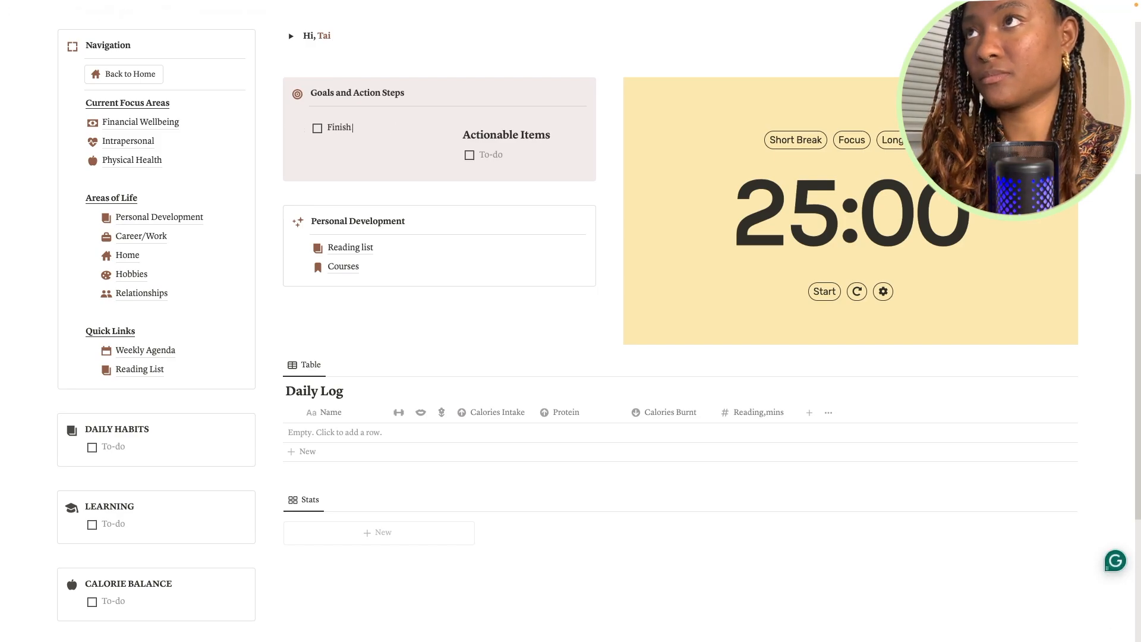
type(" reading 2")
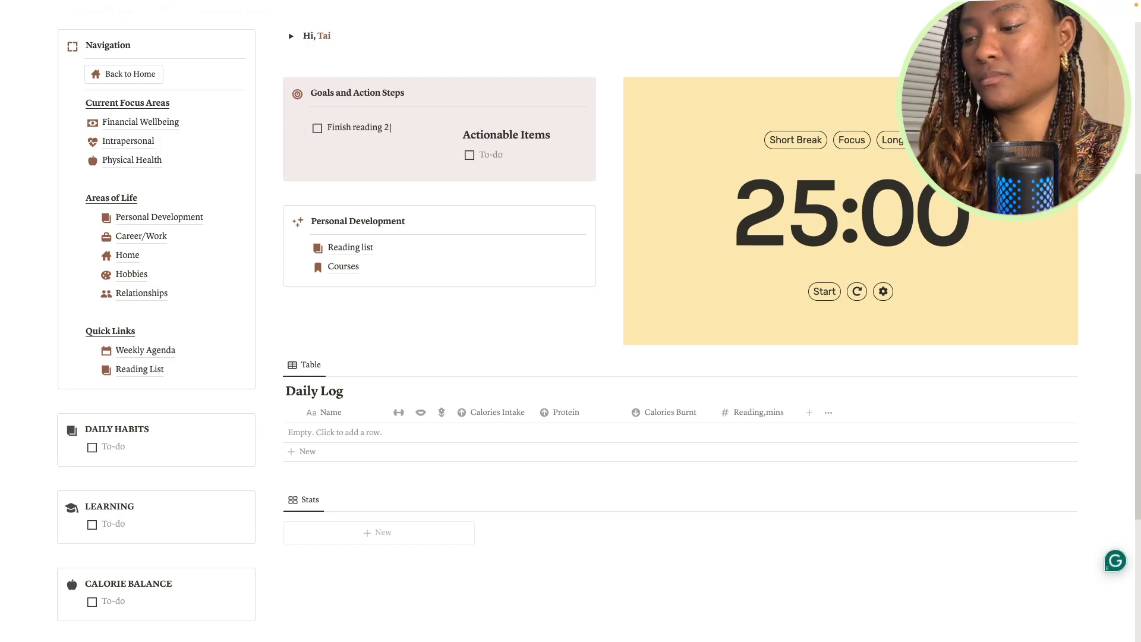
type(" books")
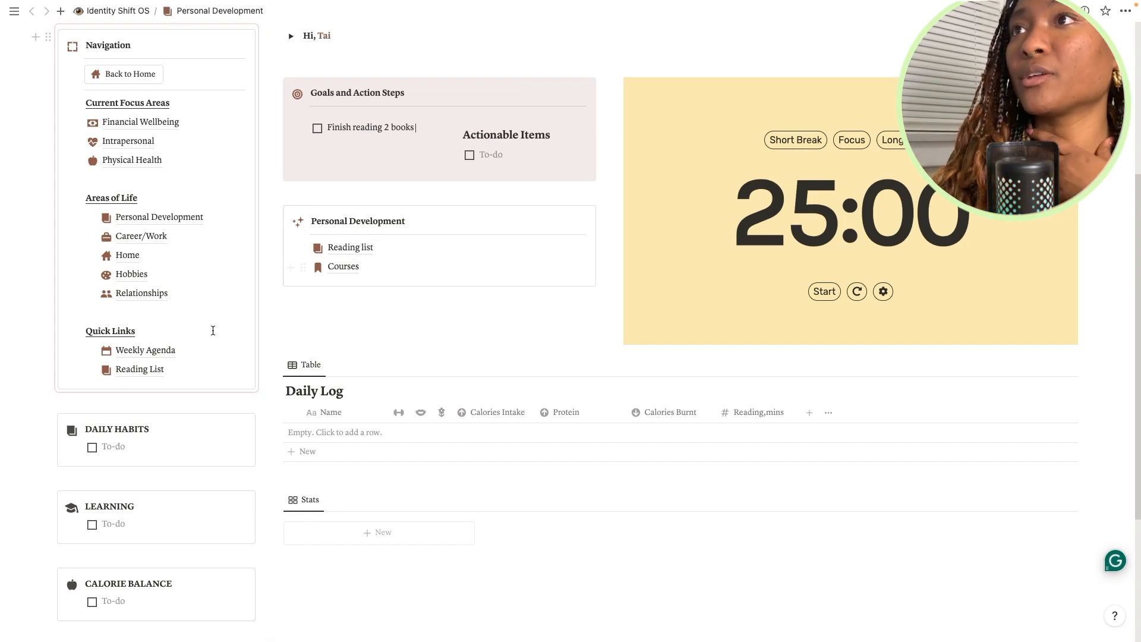
Step: Enter "Reading 1 hour a day" as the to-do in the Learning callout
left_click(140, 370)
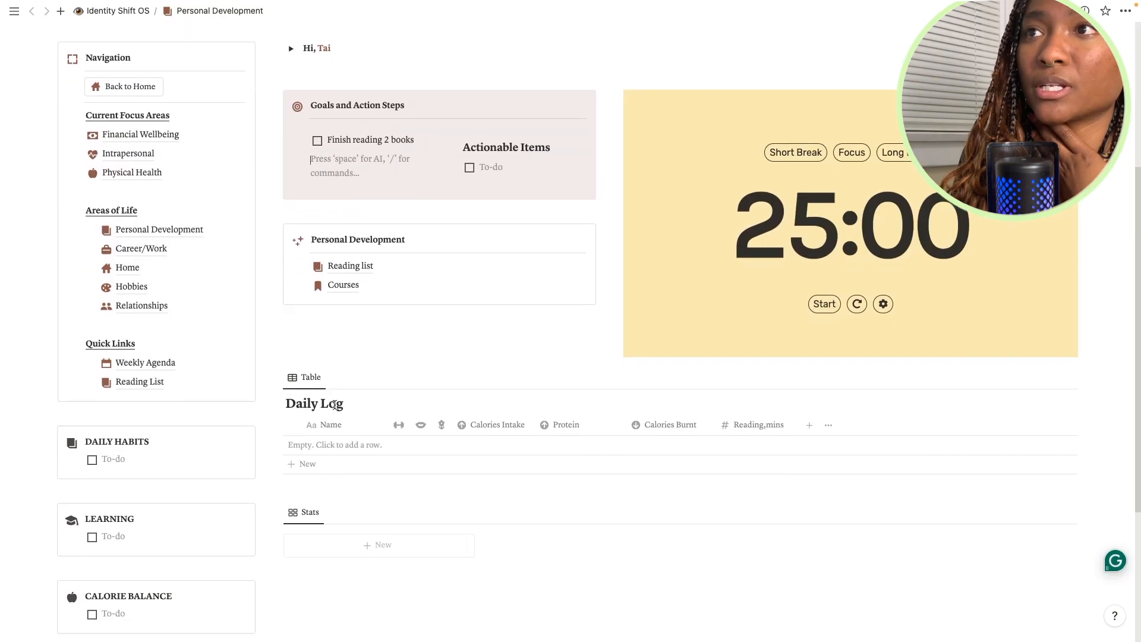
scroll(333, 403, "down", 1)
left_click(141, 502)
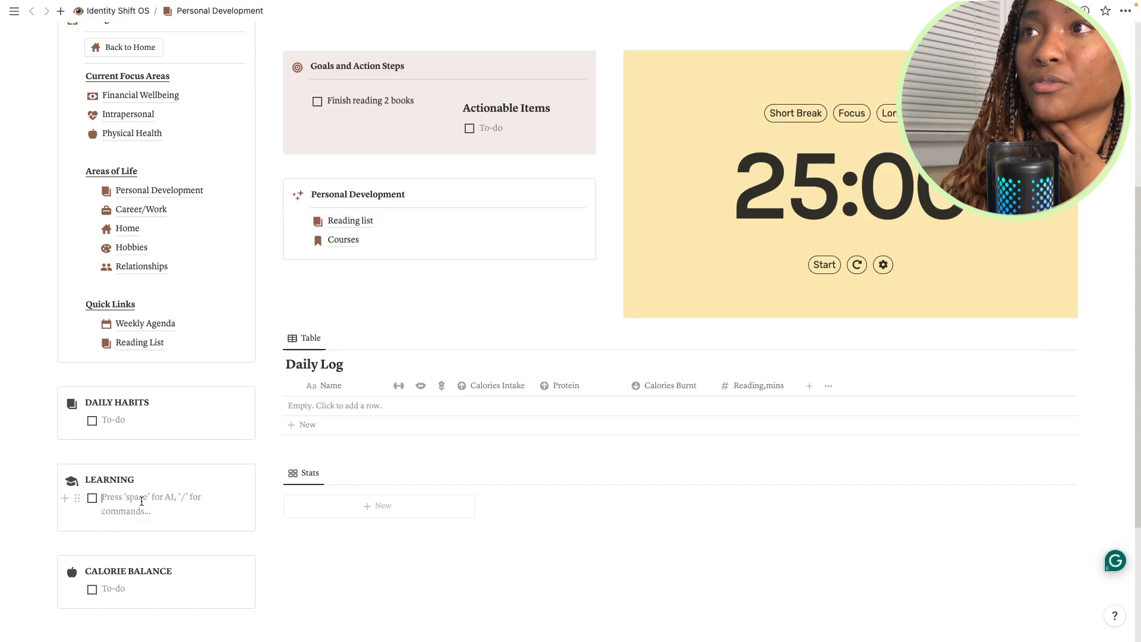
type("Reading")
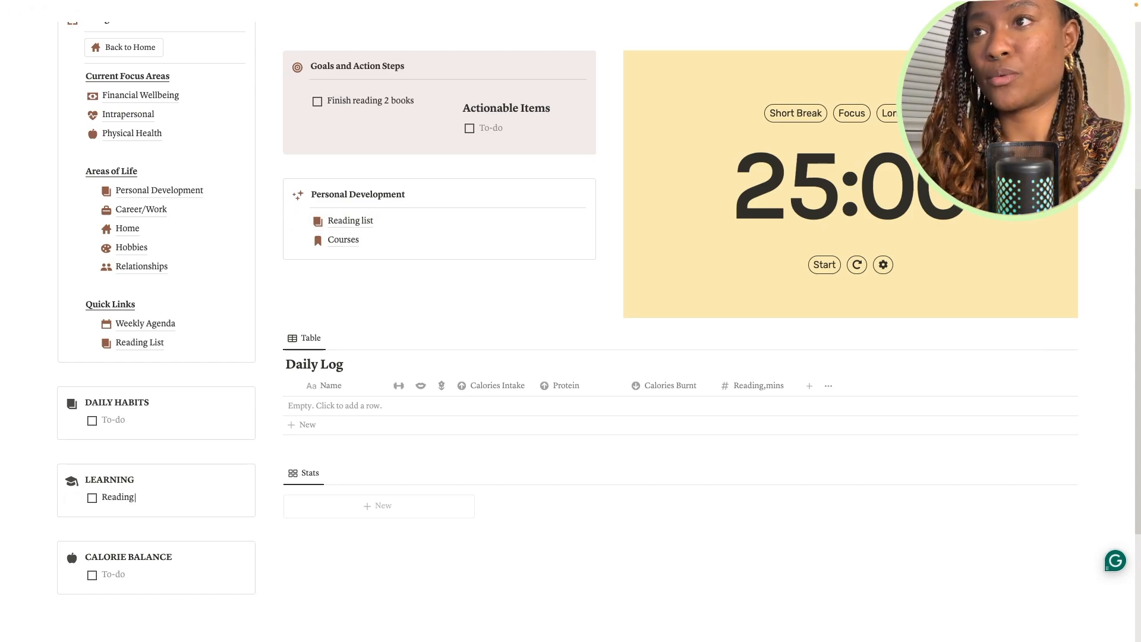
type(" 1 ho")
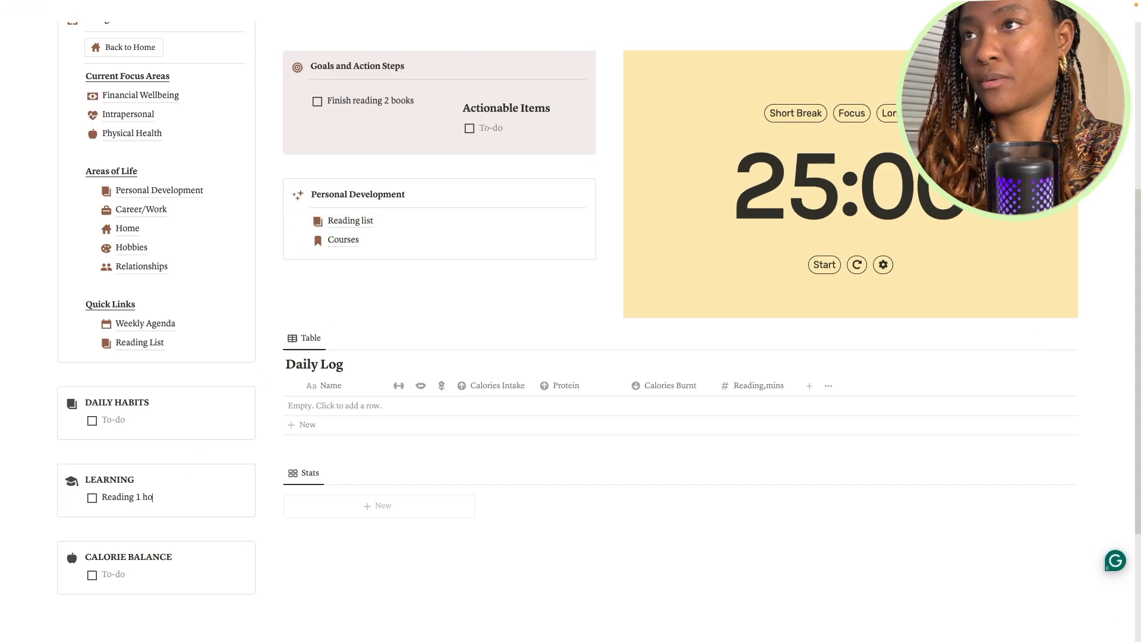
type("ur a day")
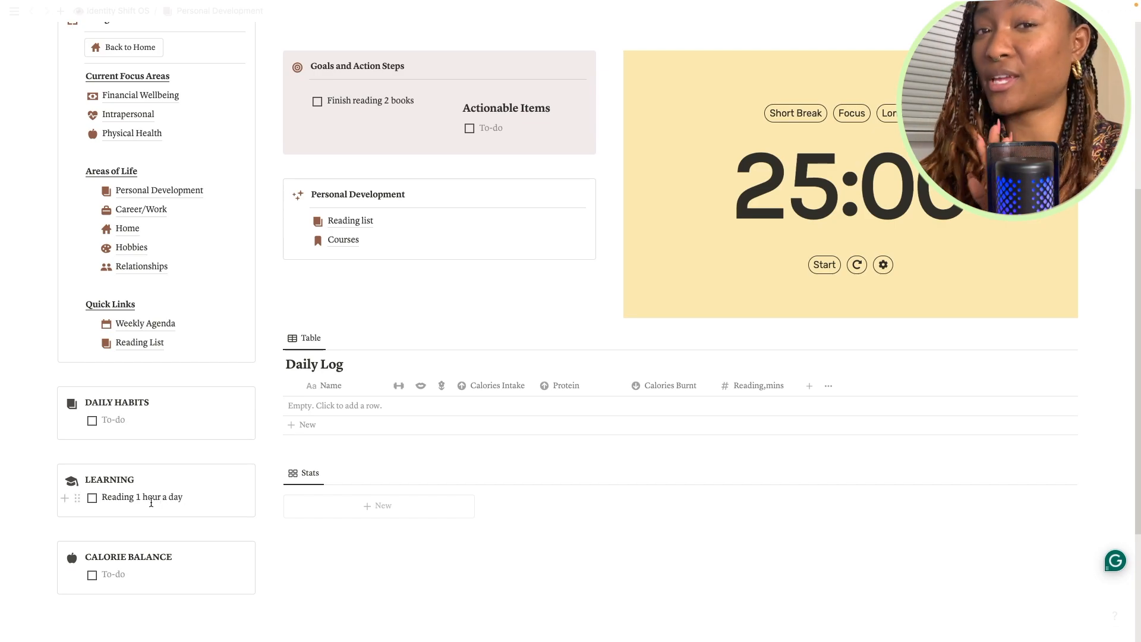
Step: Add "Build self concept" as the second to-do under Goals and Action Steps
scroll(365, 423, "up", 3)
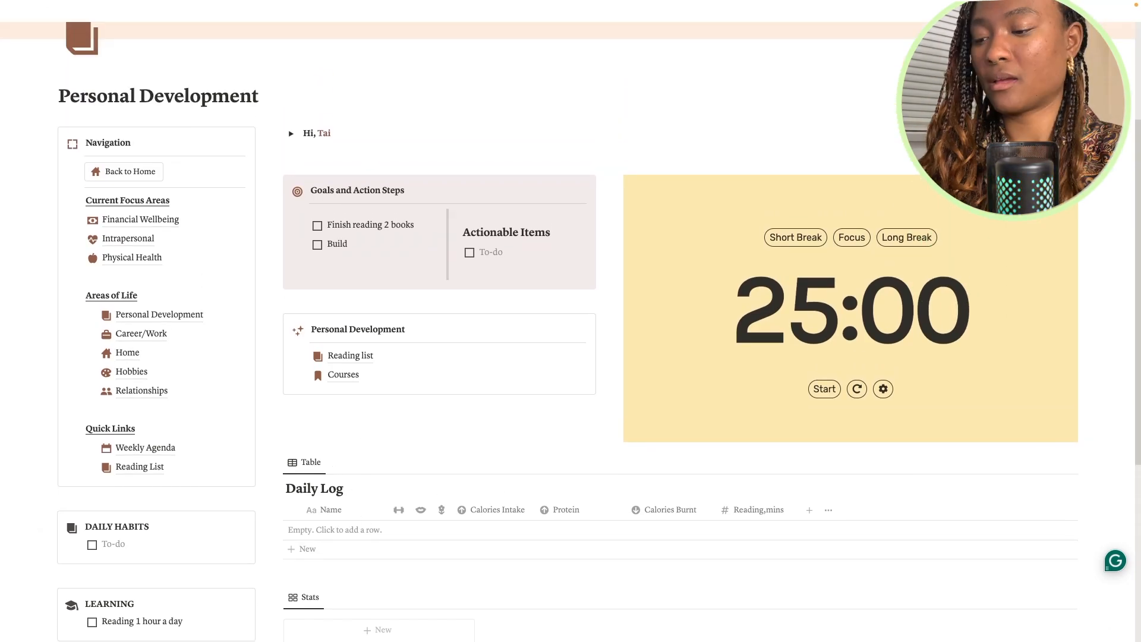
type("ept")
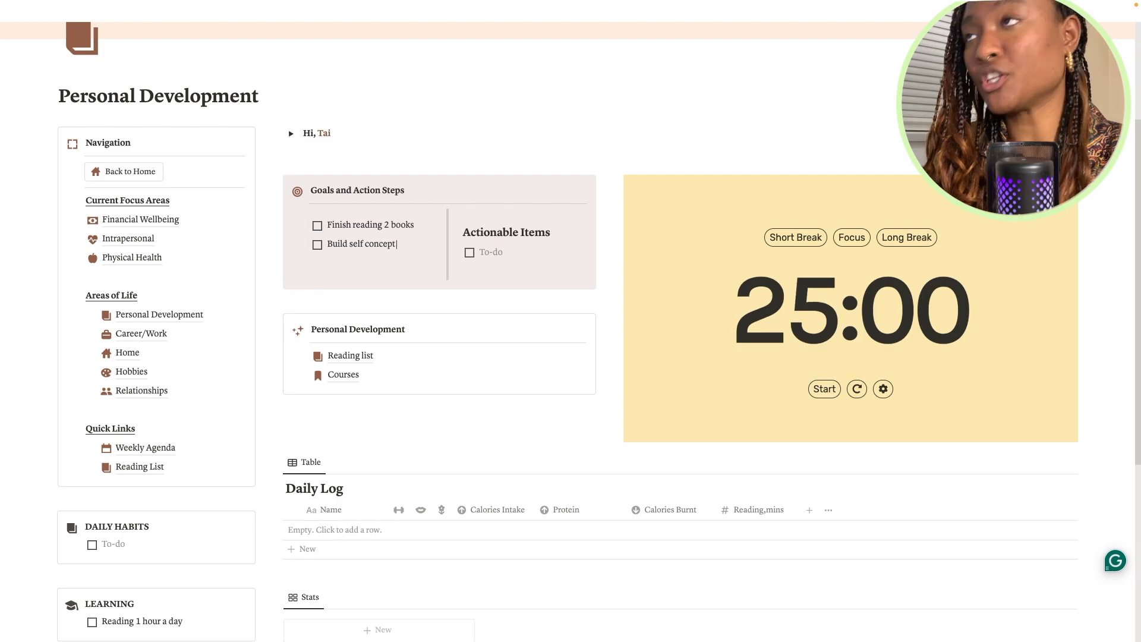
Step: Fill the Daily Habits callout with the to-dos "Affirmations", "Meditation" and "Reading 1 hour a day"
scroll(193, 485, "down", 1)
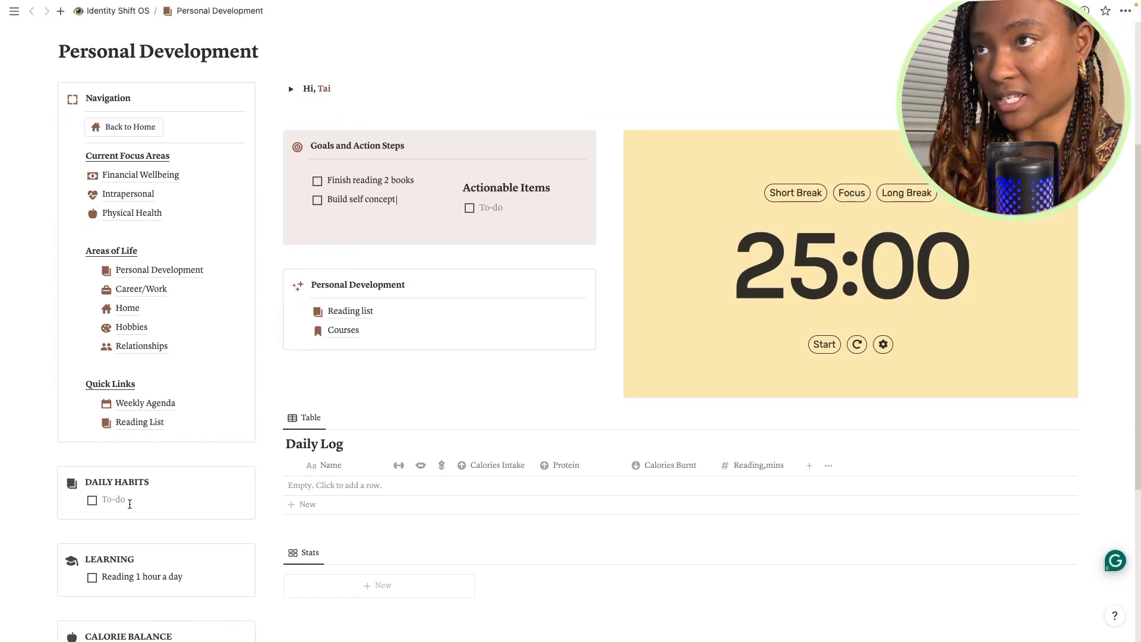
left_click(130, 504)
type("A")
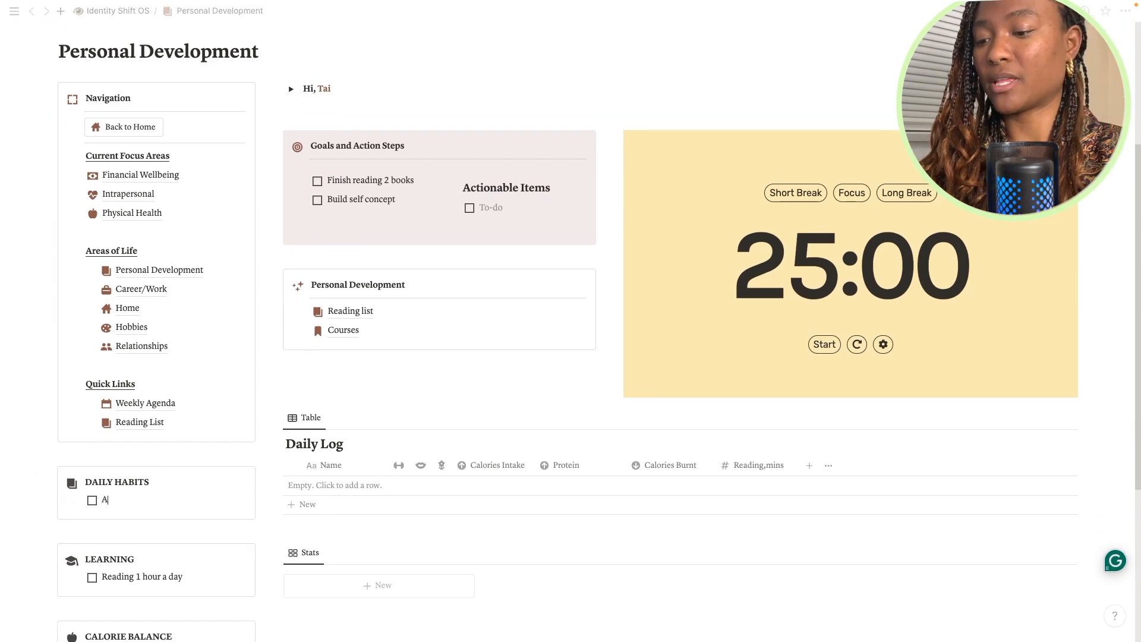
type("ffirmations")
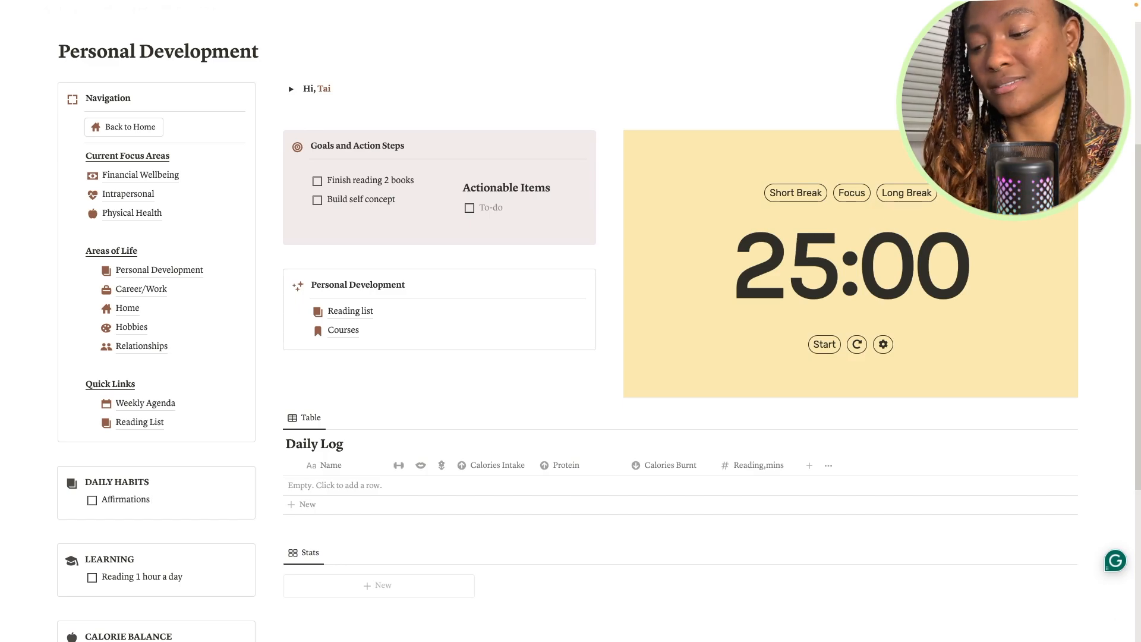
key("Return")
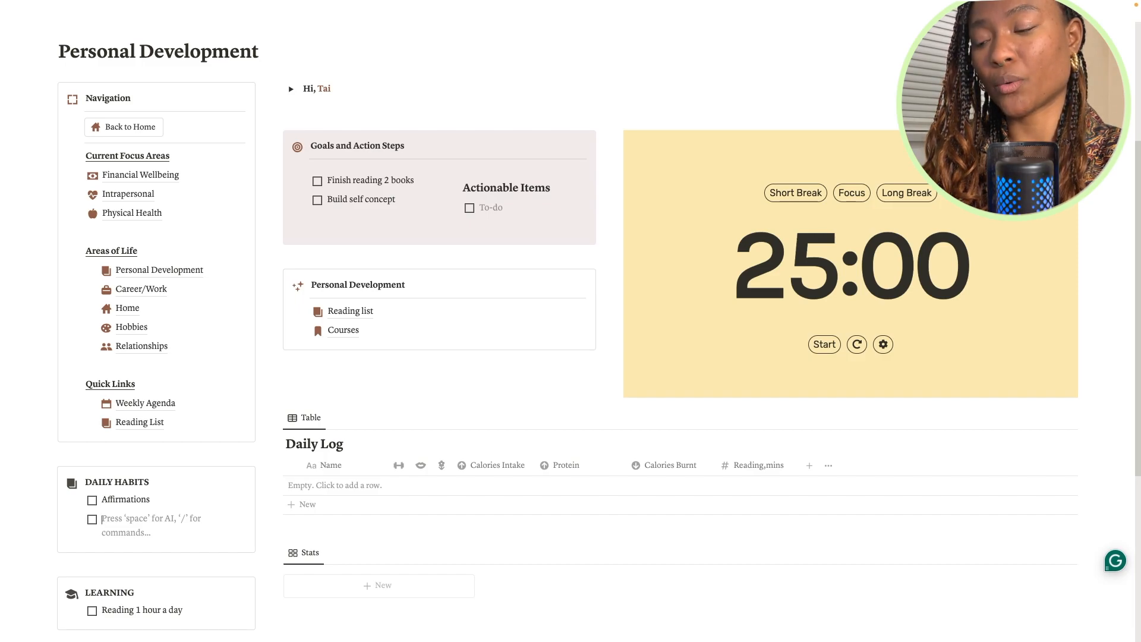
type("Meditstion")
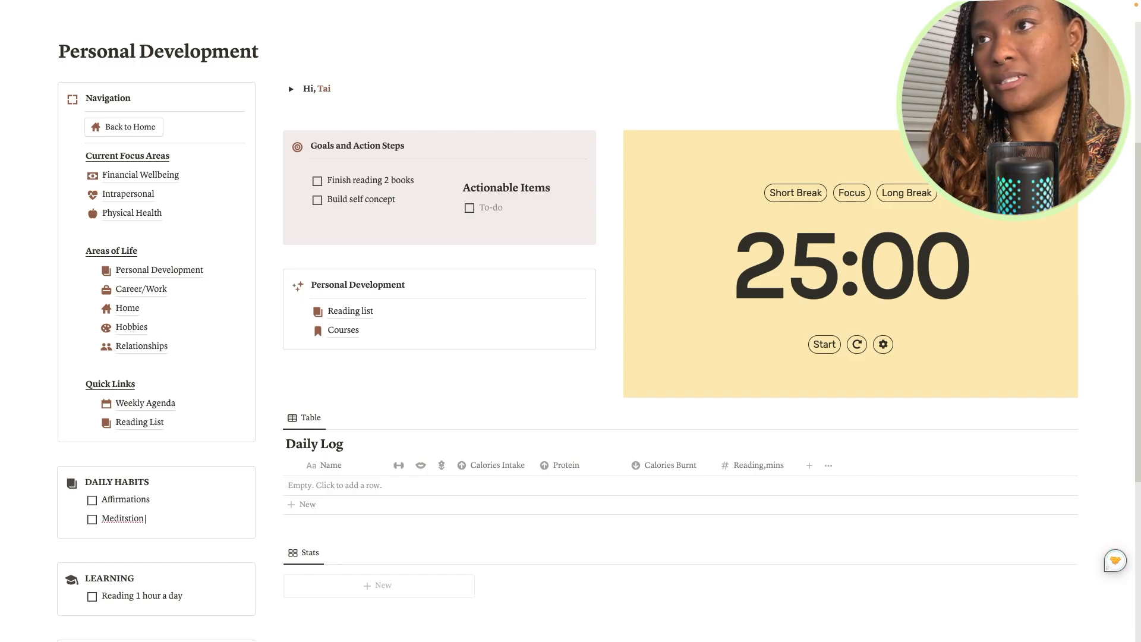
key("BackSpace")
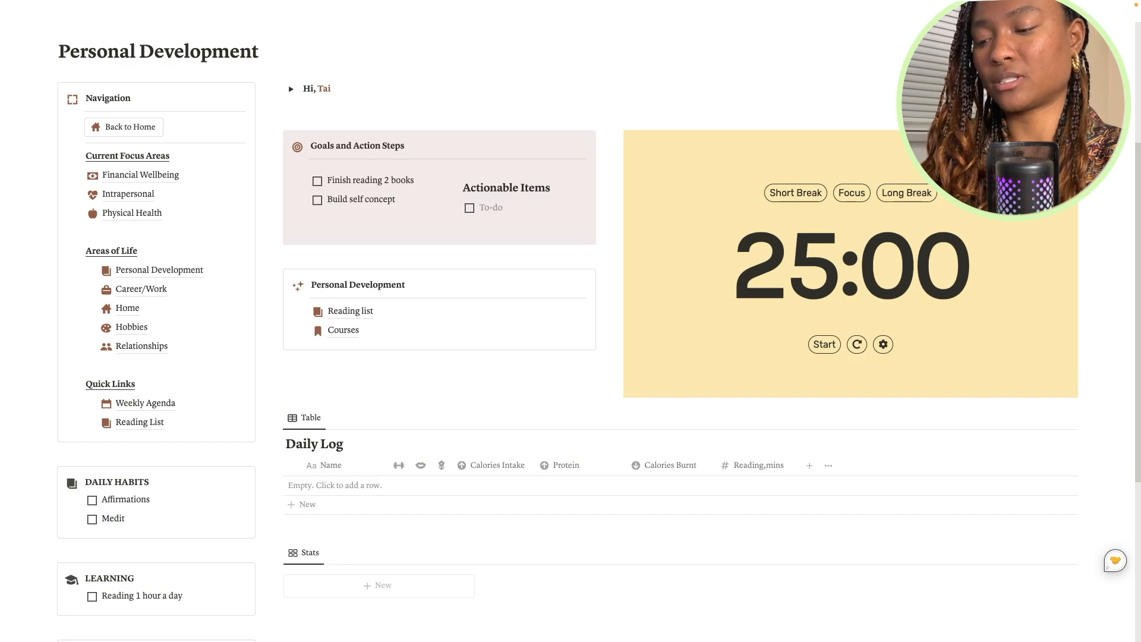
type("ation")
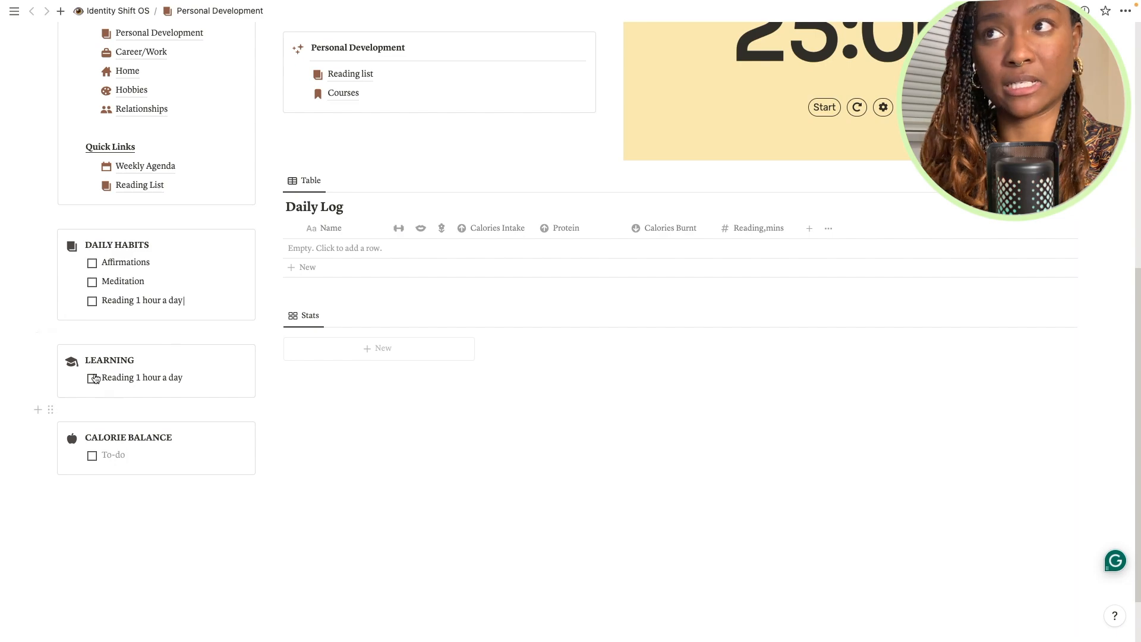
Step: Replace the Learning callout's icon with a yoga emoji of a person meditating
left_click(72, 362)
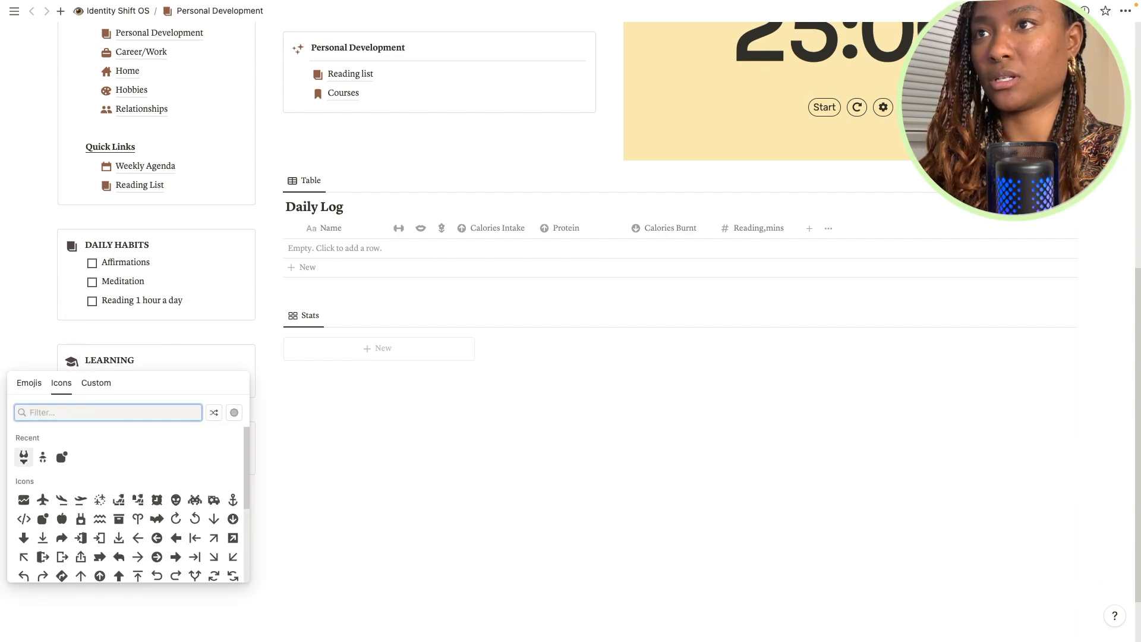
type("yogas")
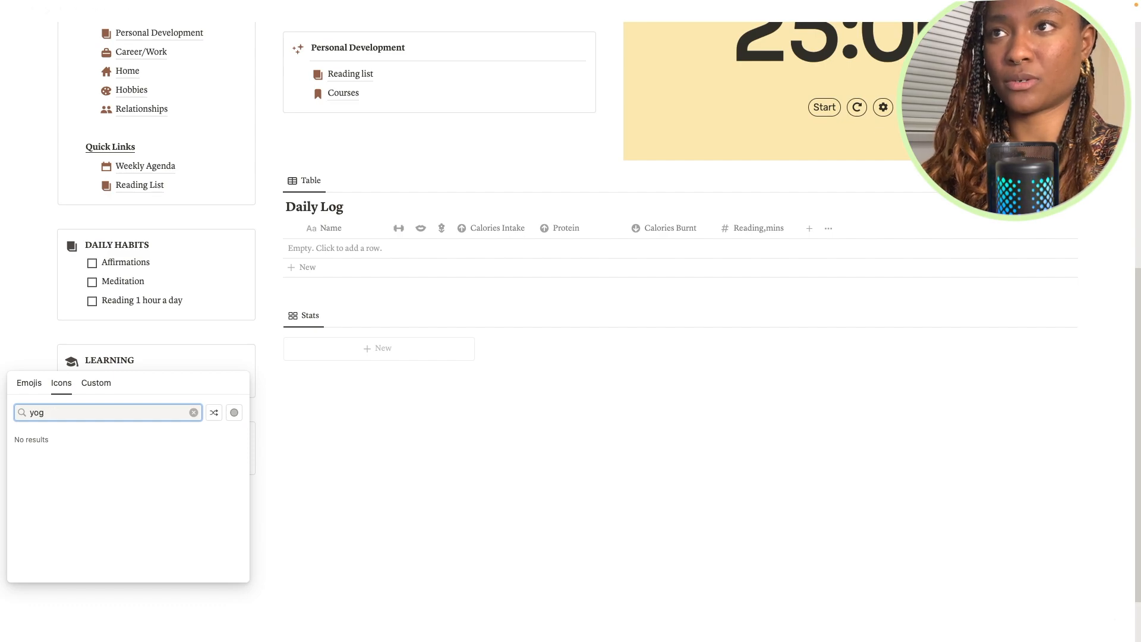
key("BackSpace")
key("BackSpace")
key("BackSpace")
left_click(29, 383)
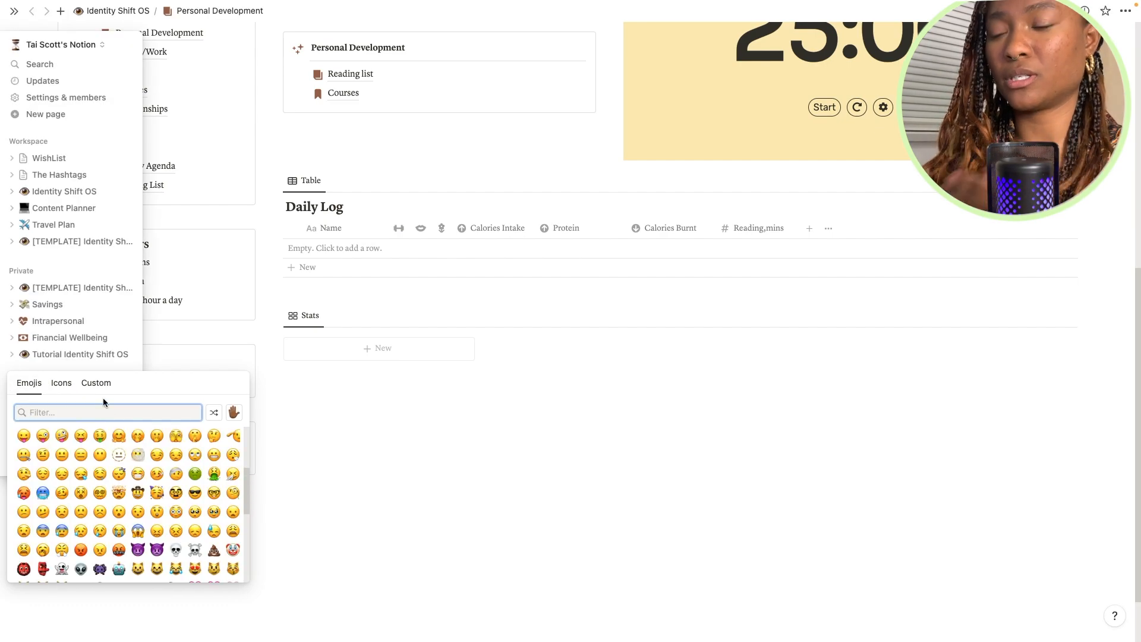
type("yoga")
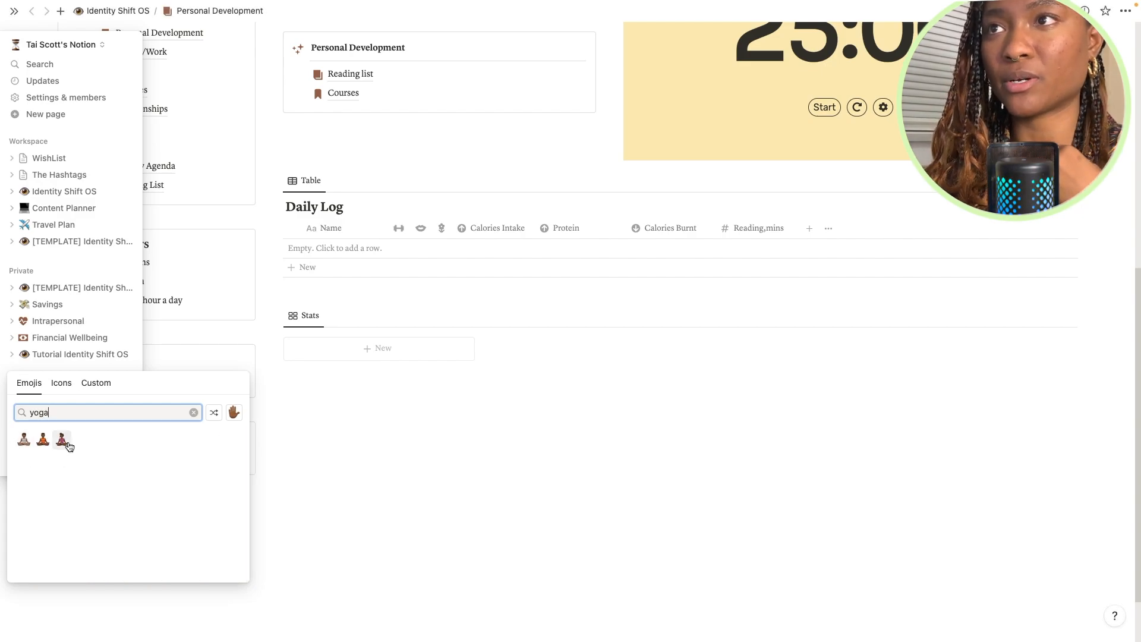
left_click(65, 443)
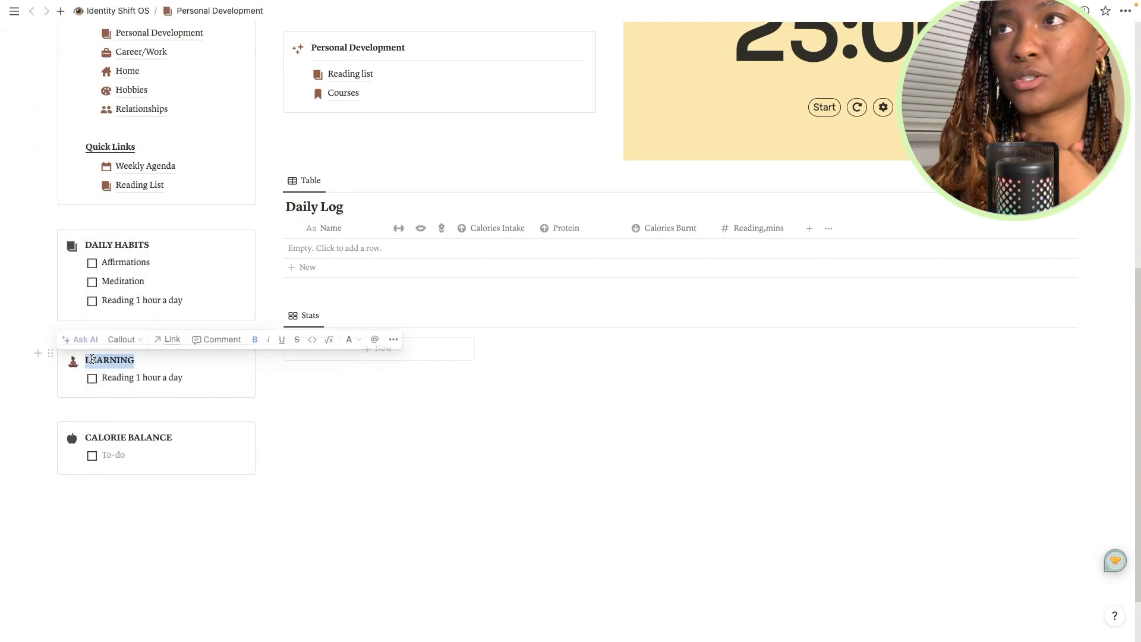
Step: Rename the Learning heading to "BODY" and replace its to-do with "Yoga"
double_click(90, 360)
type("Yoga")
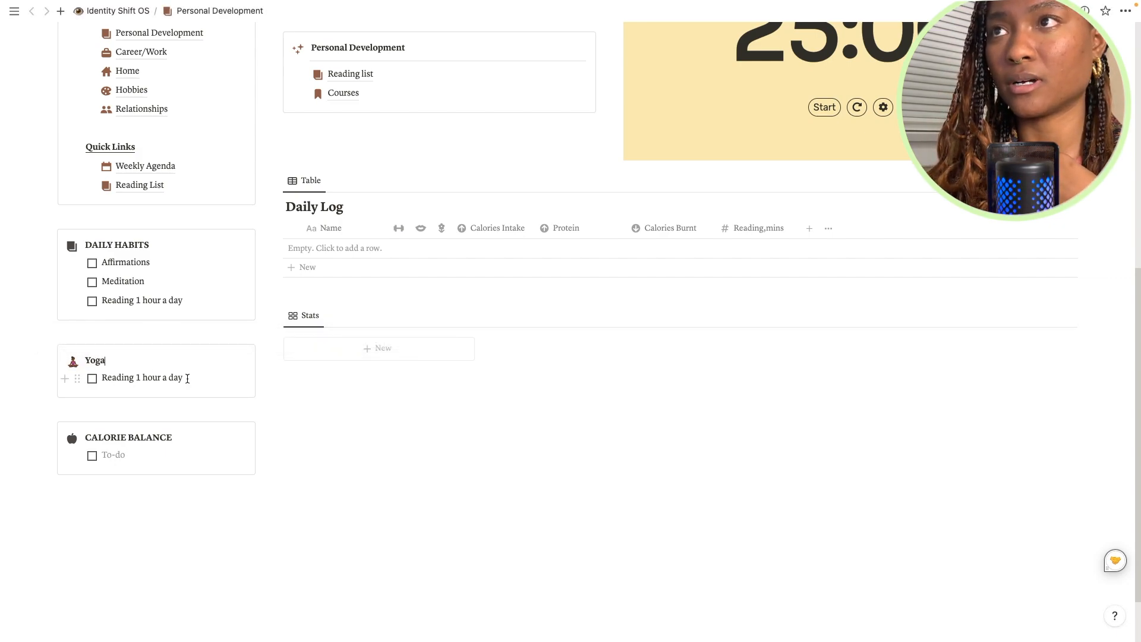
left_click_drag(105, 360, 90, 360)
key("BackSpace")
key("BackSpace")
type("BO")
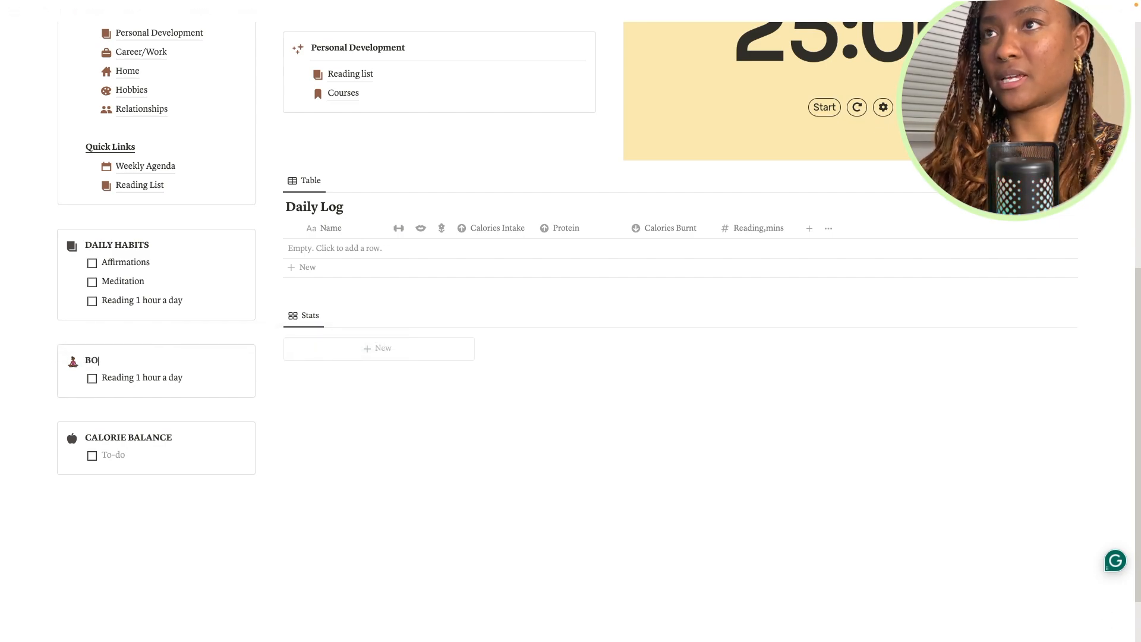
type("DY")
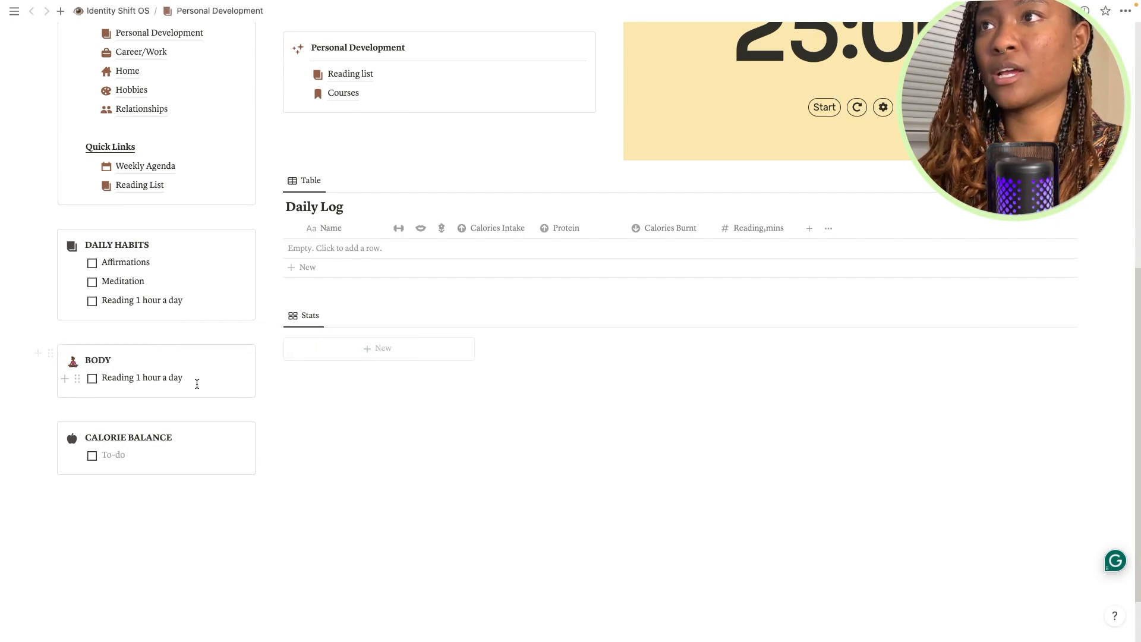
left_click_drag(185, 379, 99, 381)
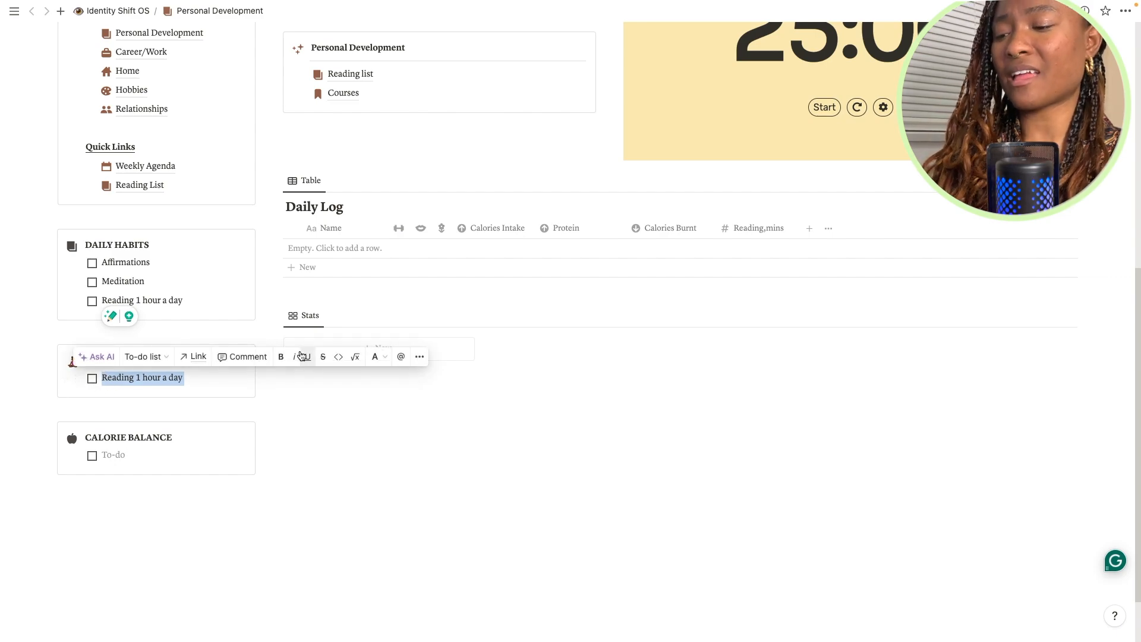
type("Yoga")
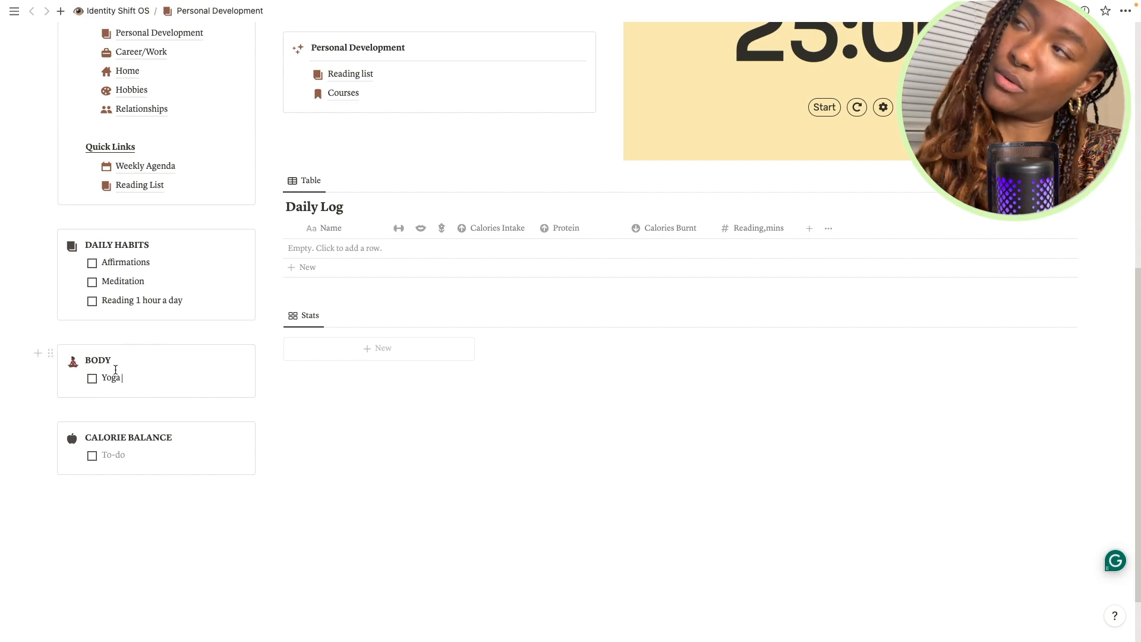
Step: Rename the Calorie Balance heading to "INCREASE INCOME"
left_click_drag(175, 440, 82, 438)
type("I")
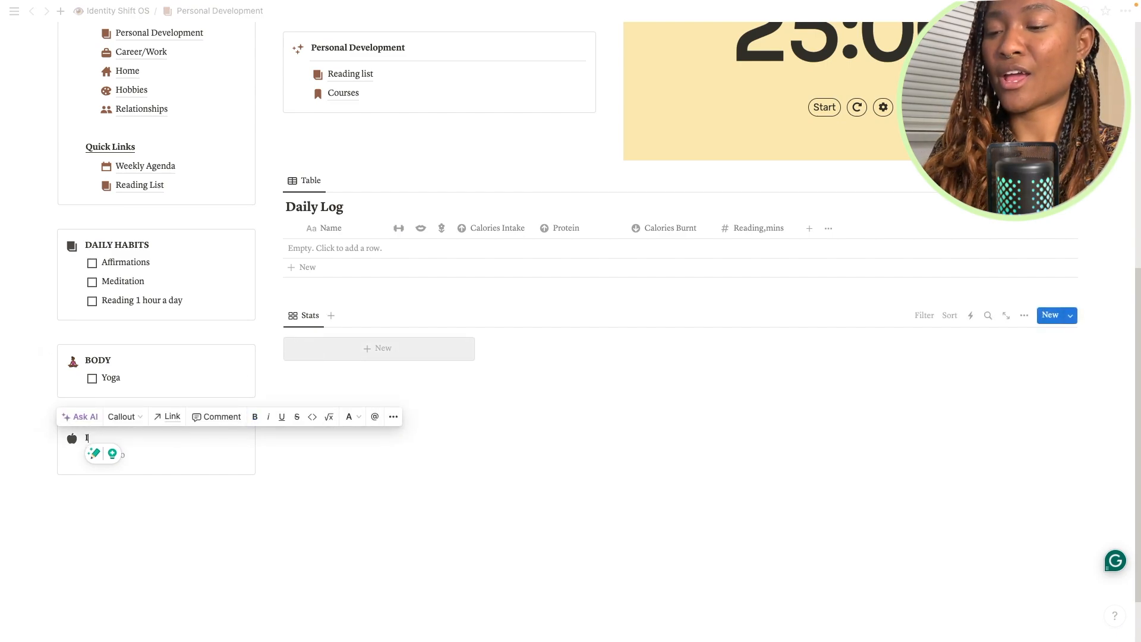
type("ncrease thi")
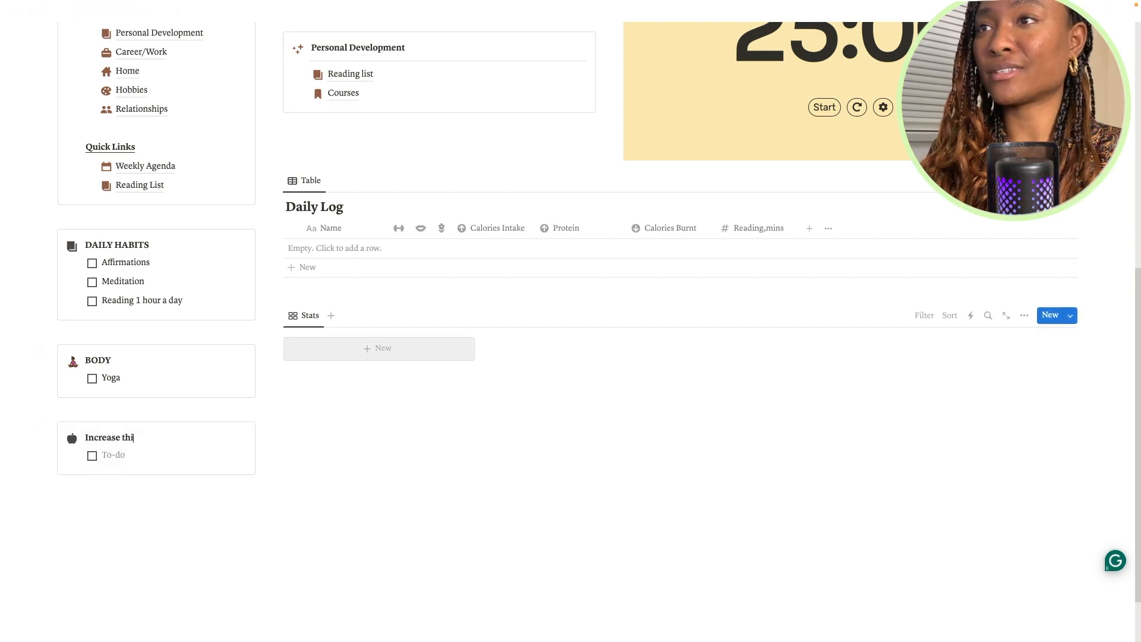
type("s")
key("BackSpace")
key("BackSpace")
key("BackSpace")
key("BackSpace")
key("BackSpace")
key("BackSpace")
key("BackSpace")
key("BackSpace")
key("BackSpace")
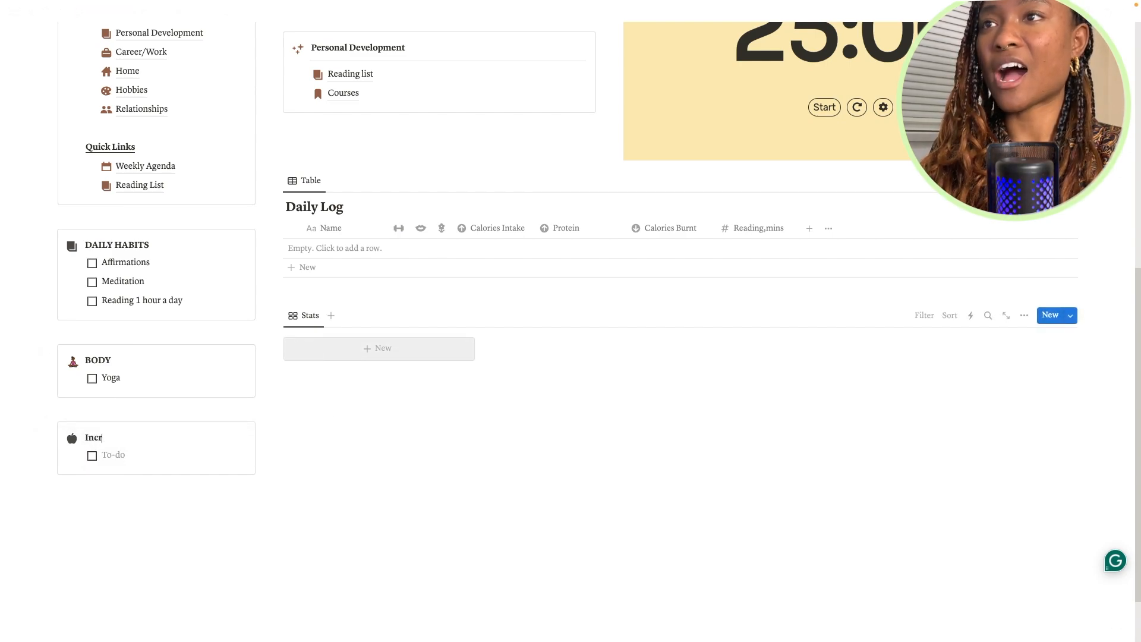
key("BackSpace")
key("BackSpace")
key("Caps_Lock")
type("INC")
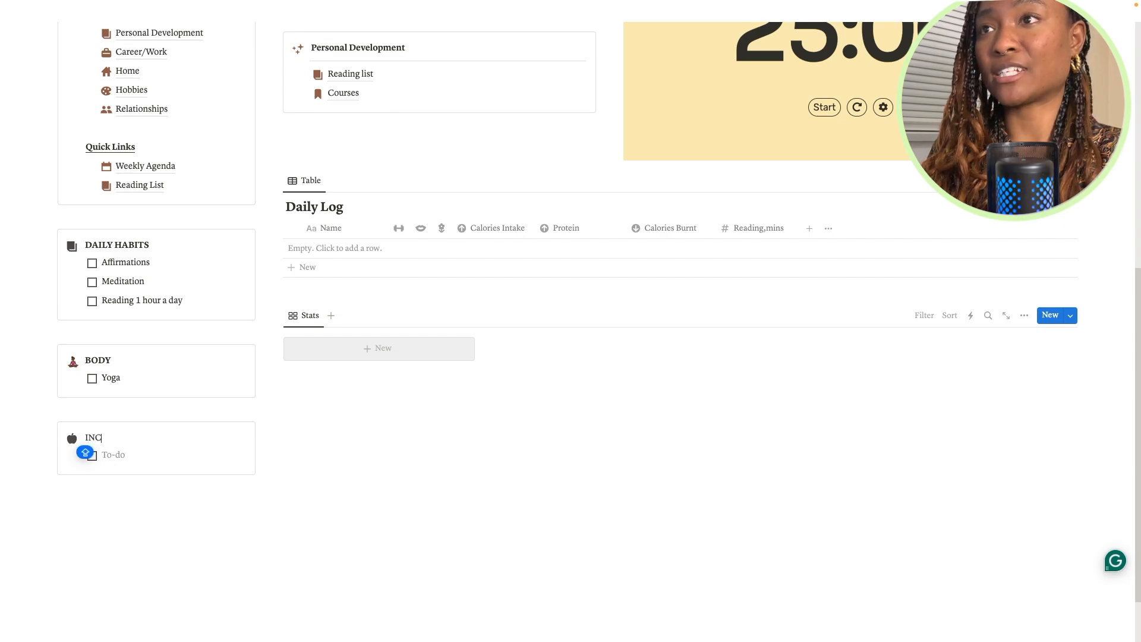
type("REASE INCOME")
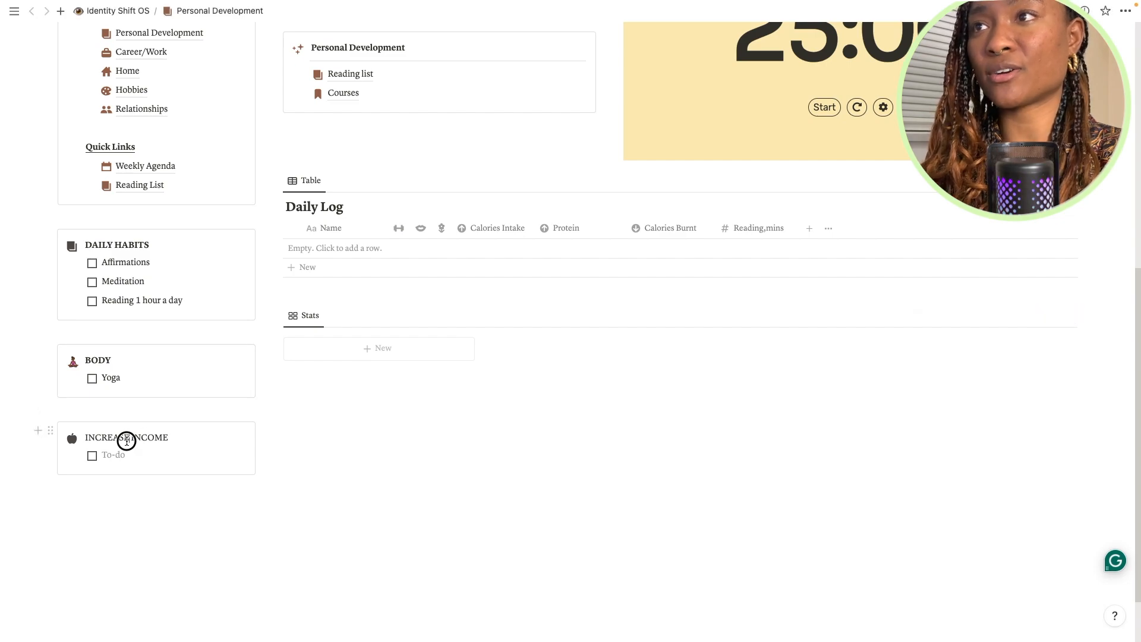
Step: Make the "INCREASE INCOME" heading bold
triple_click(126, 441)
key("Left")
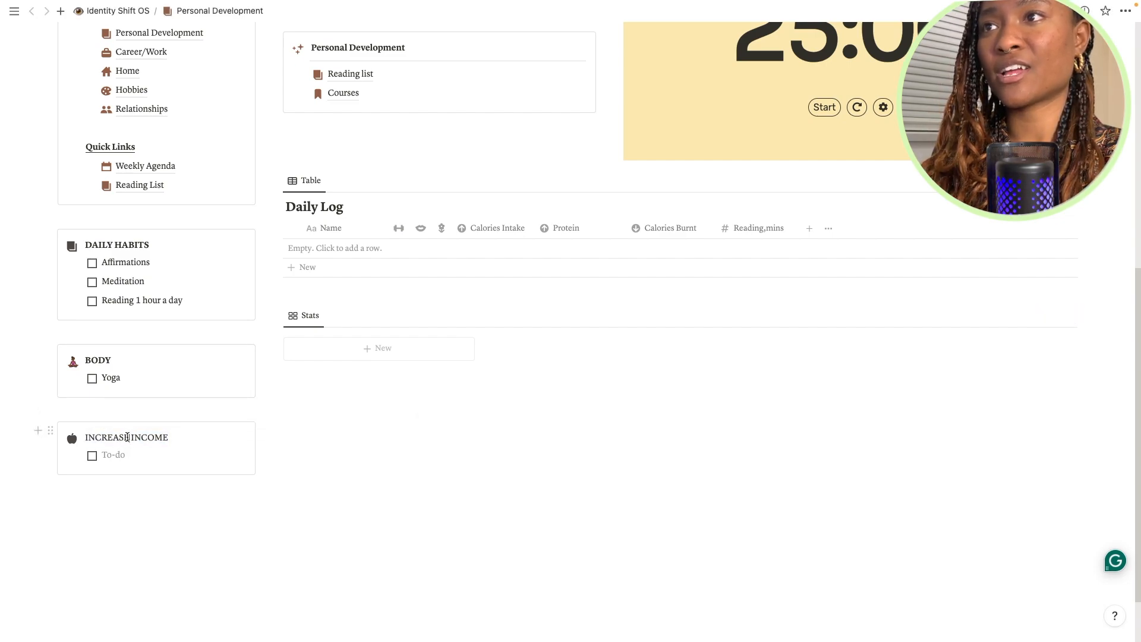
triple_click(128, 438)
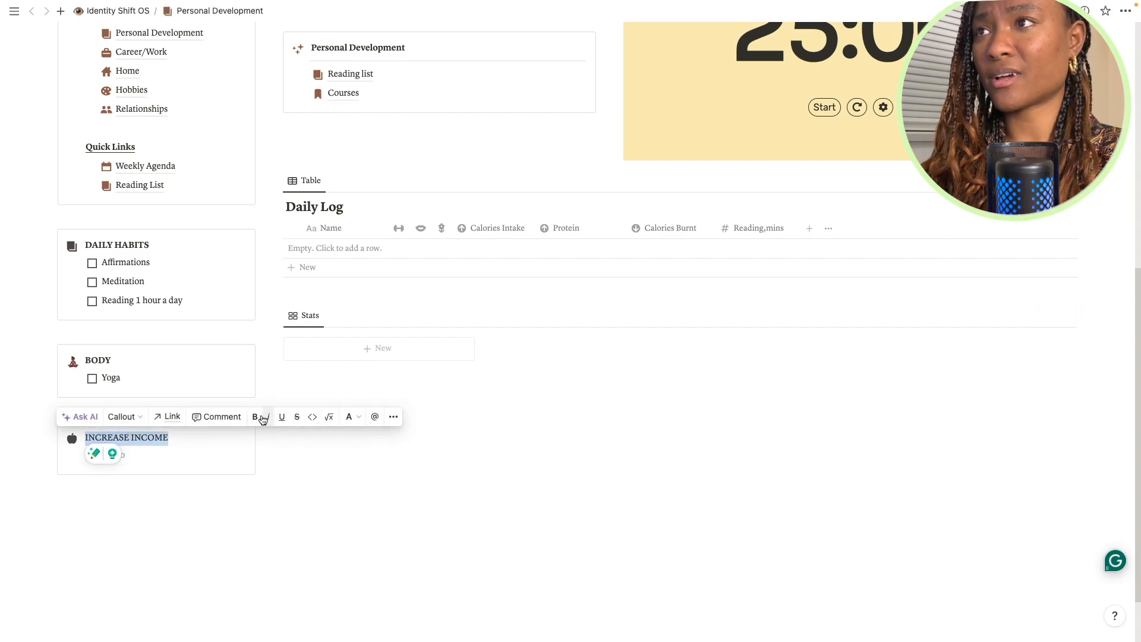
left_click(256, 417)
Step: Fill in the empty to-do under INCREASE INCOME with "Apply + email brands weekly"
left_click(180, 448)
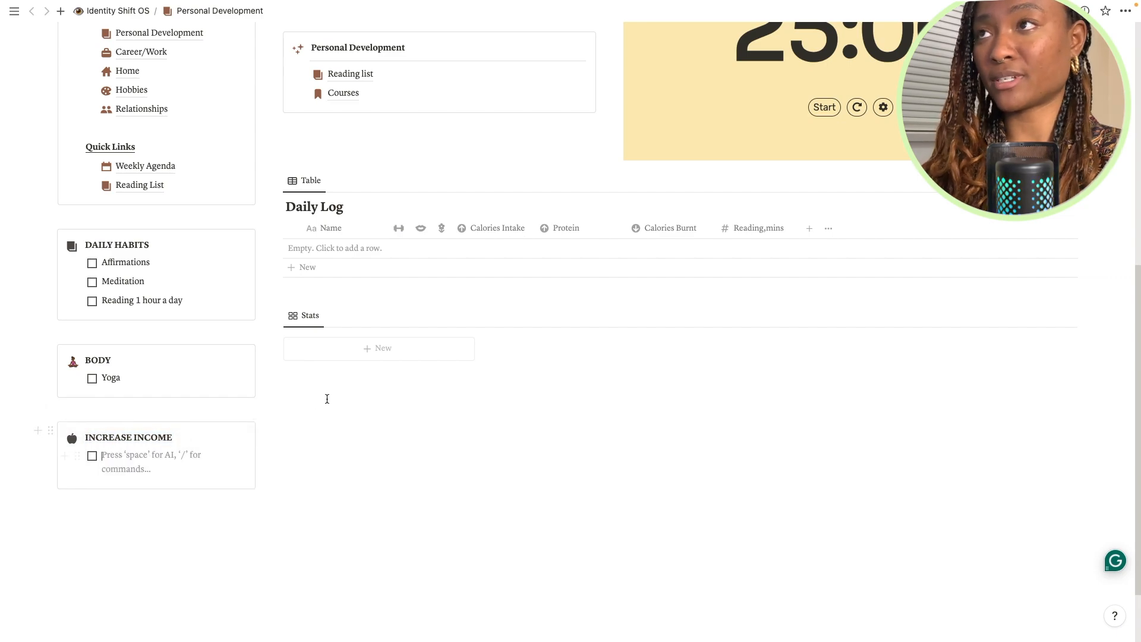
scroll(205, 593, "up", 2)
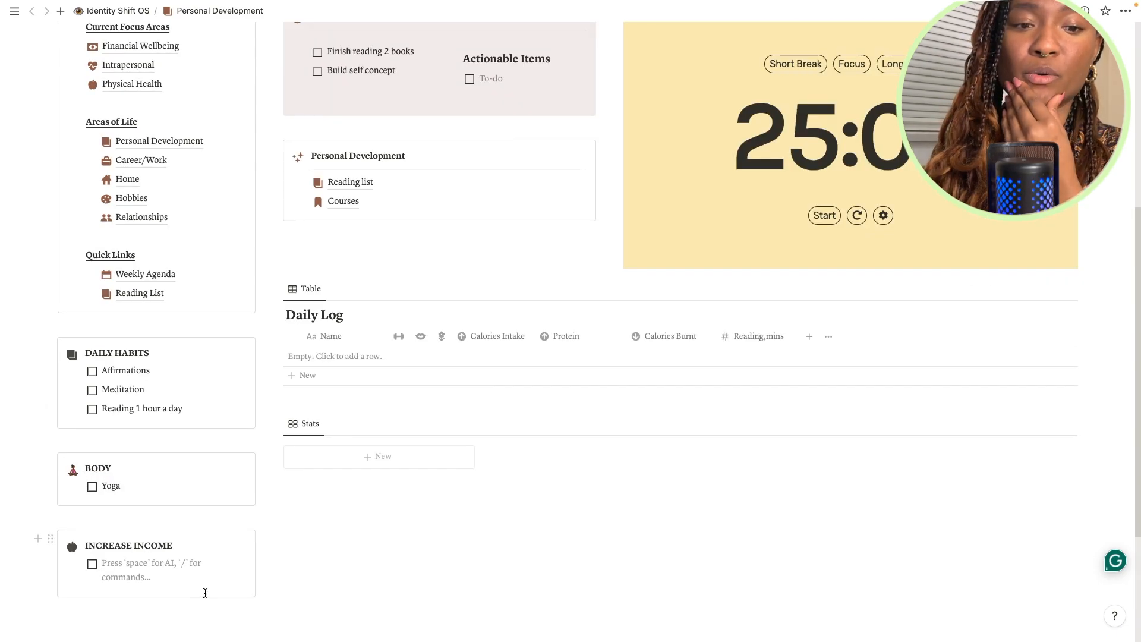
type("Apply")
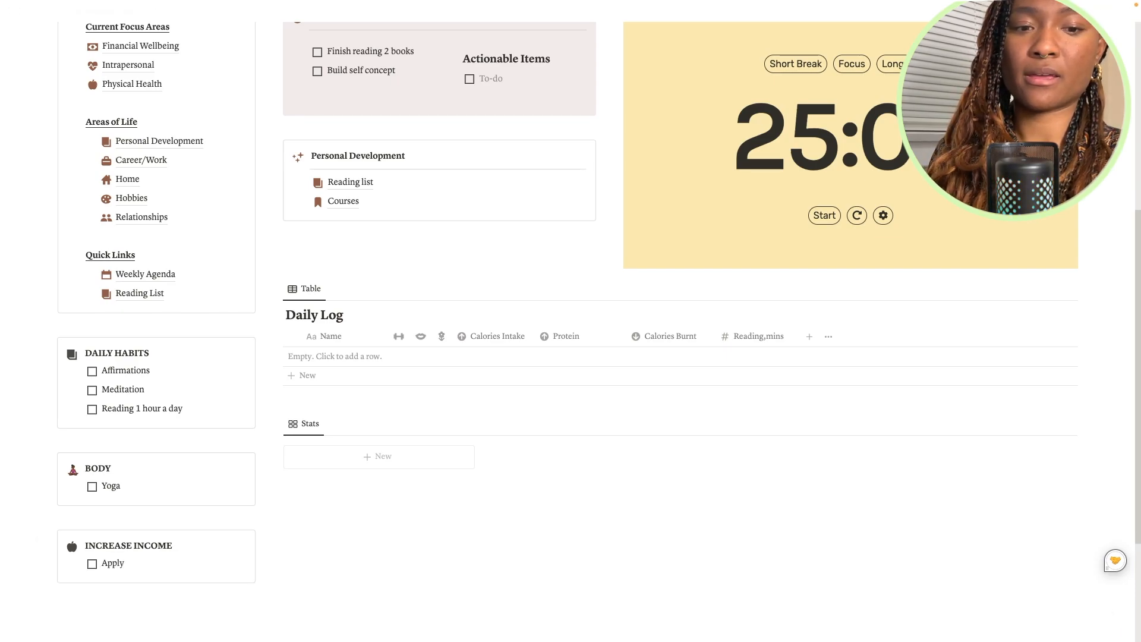
type(" =")
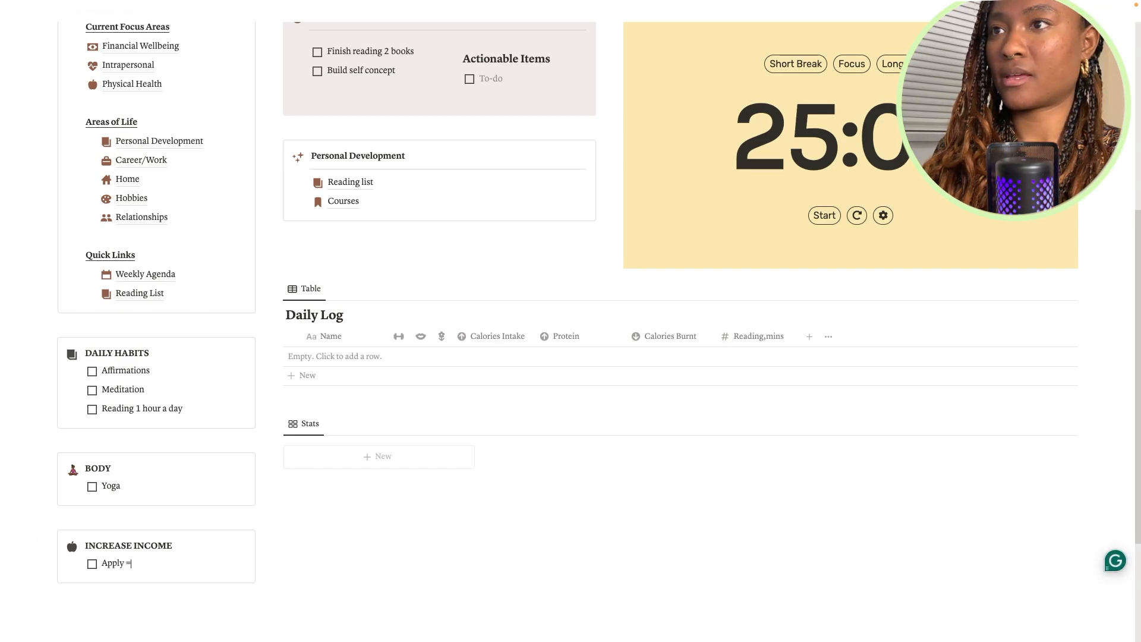
key("BackSpace")
type("+ email brands")
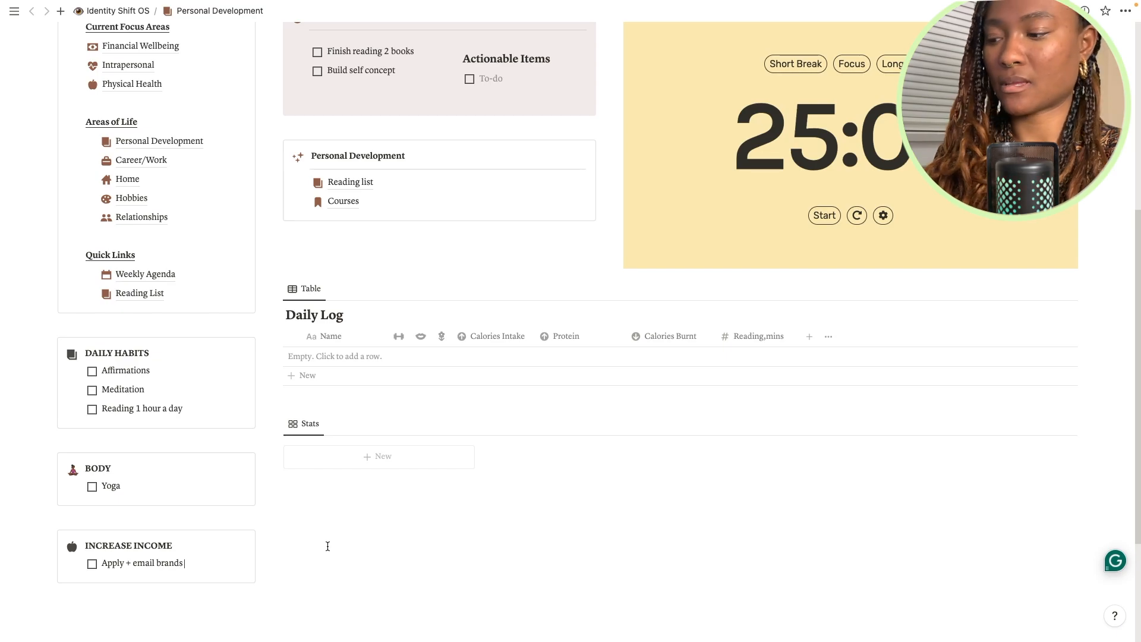
type(" weekly")
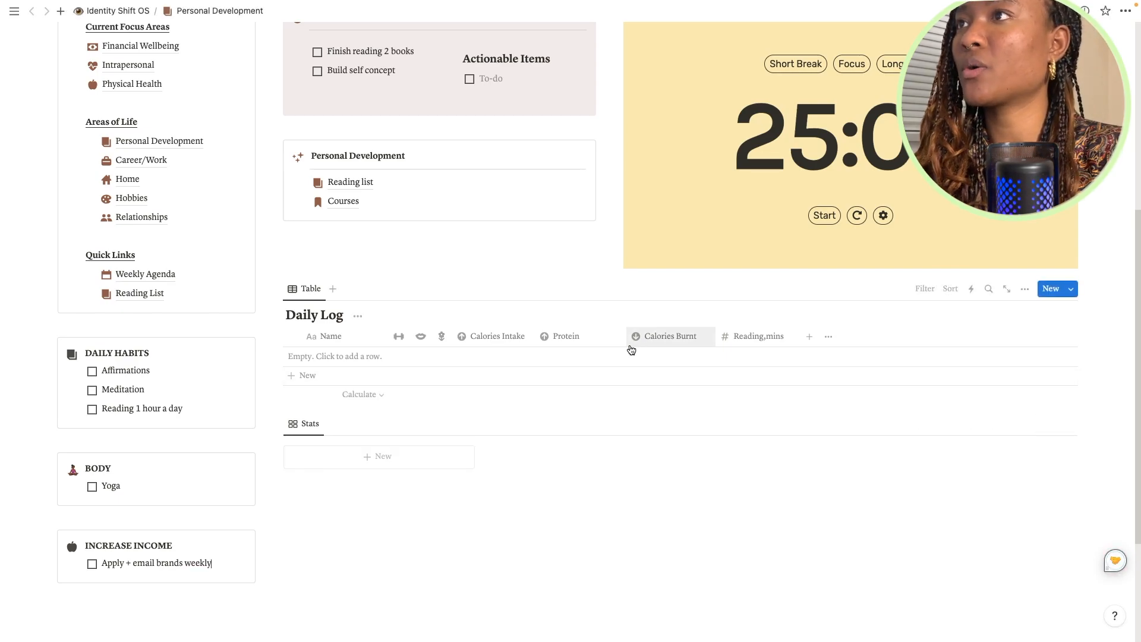
Step: Delete the Protein, Calories Intake and Calories Burnt properties from the Daily Log table
scroll(475, 428, "down", 1)
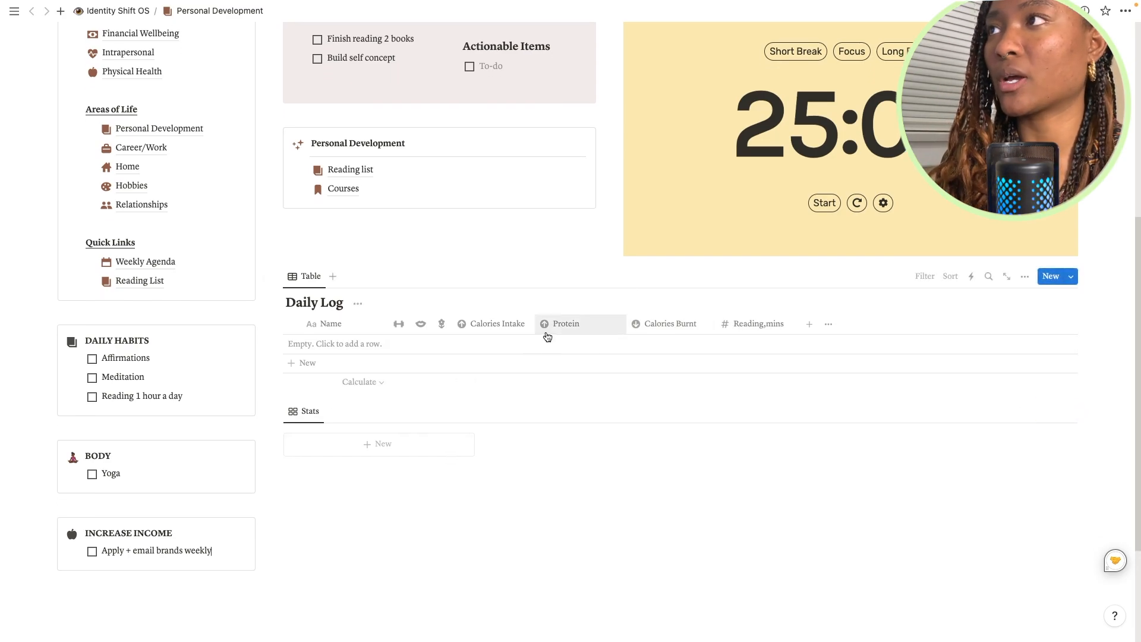
left_click(561, 323)
left_click(579, 502)
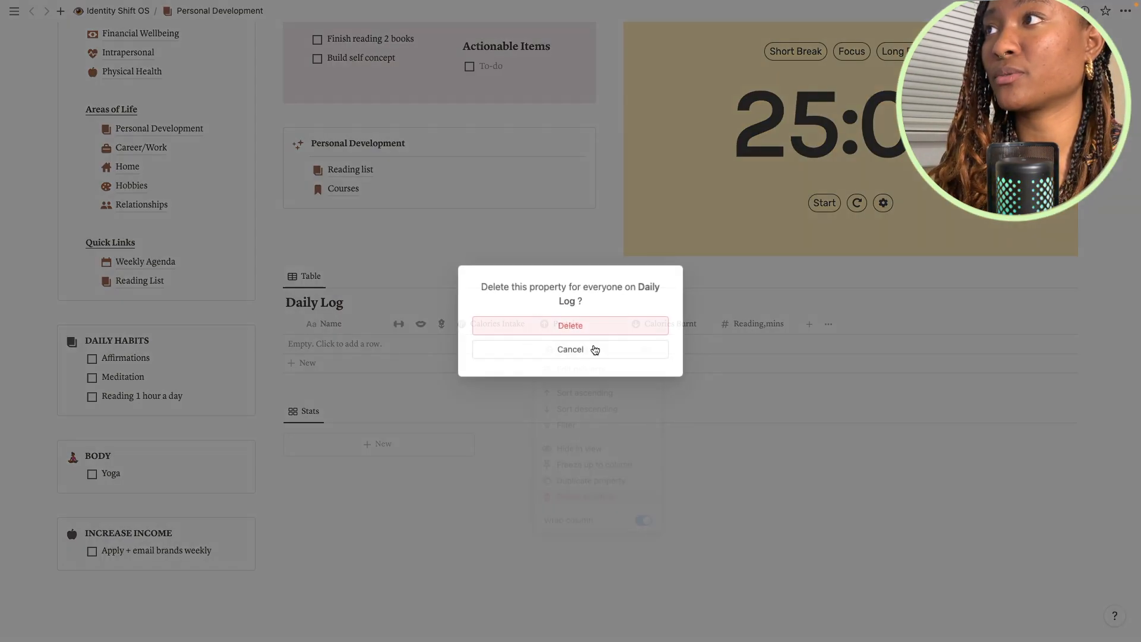
left_click(593, 327)
left_click(521, 328)
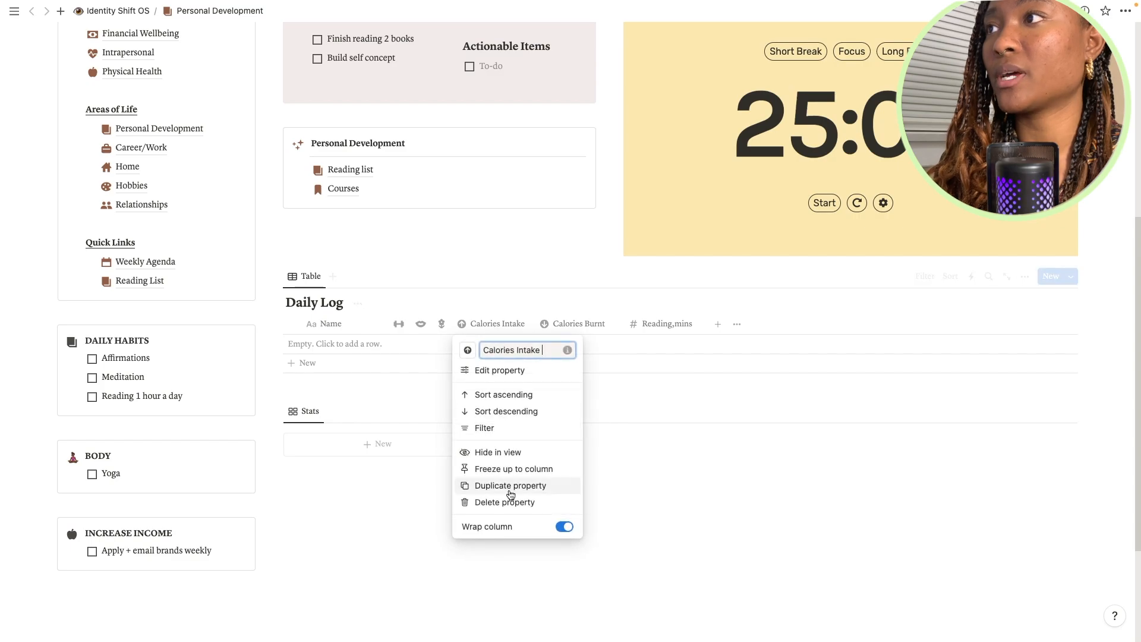
left_click(511, 499)
left_click(535, 327)
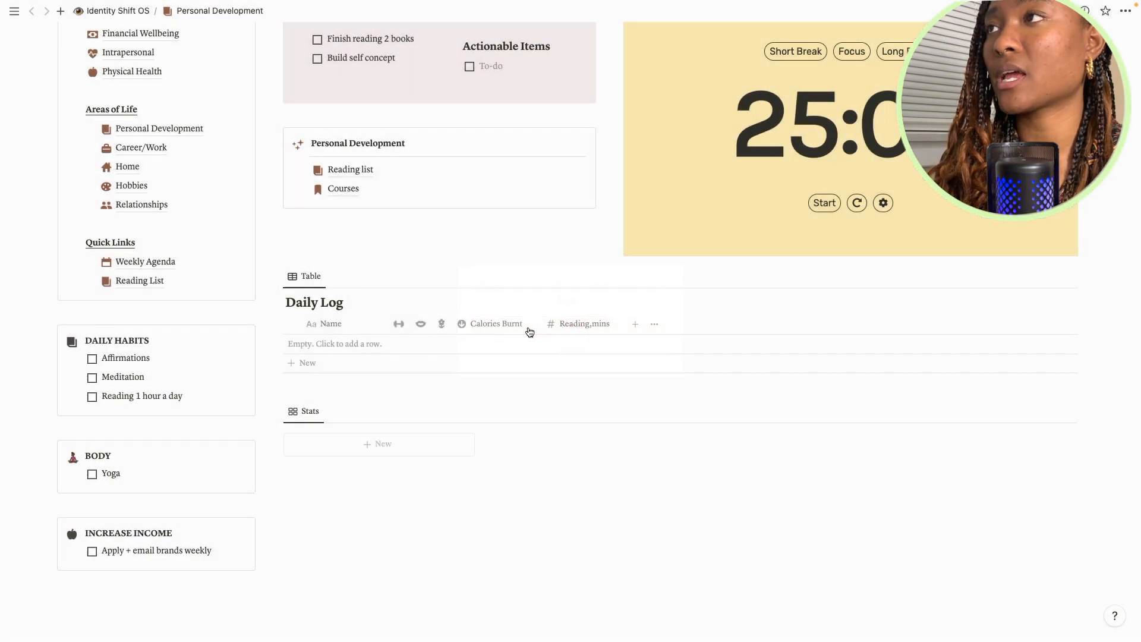
left_click(507, 323)
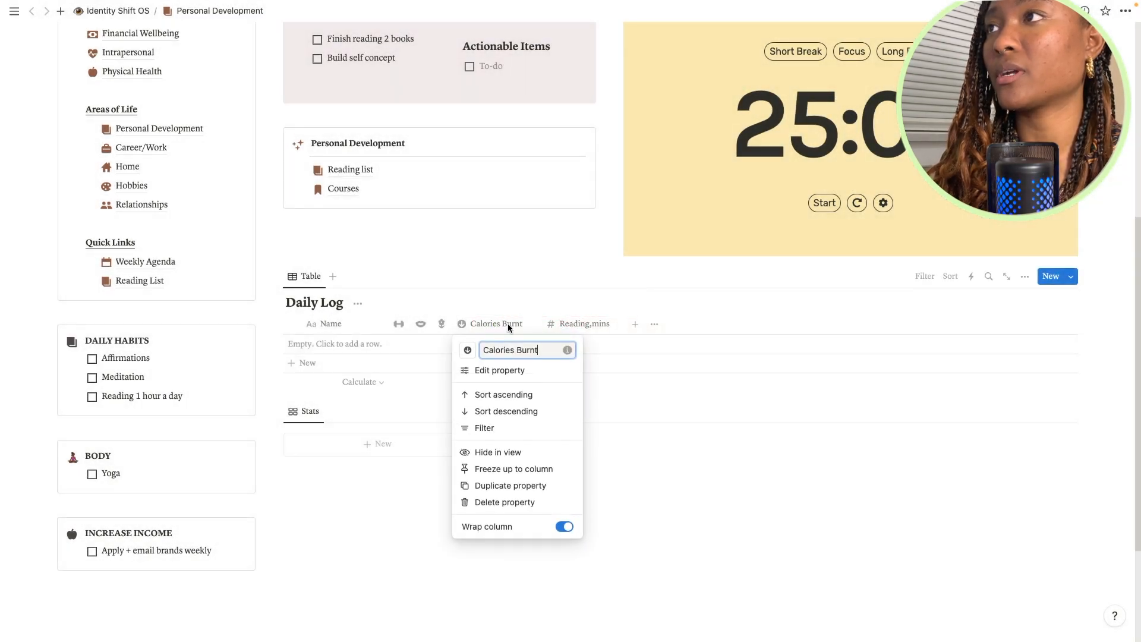
left_click(511, 502)
left_click(580, 331)
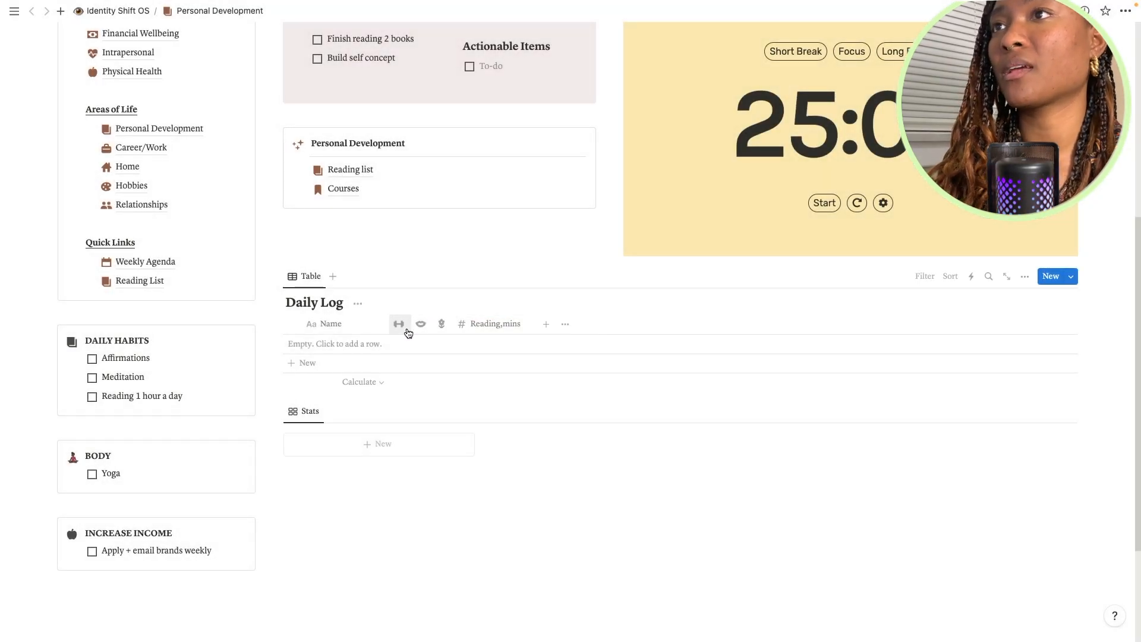
Step: Duplicate the Reading,mins property in the Daily Log and set the copy to divide by 2 with a purple color
left_click(494, 328)
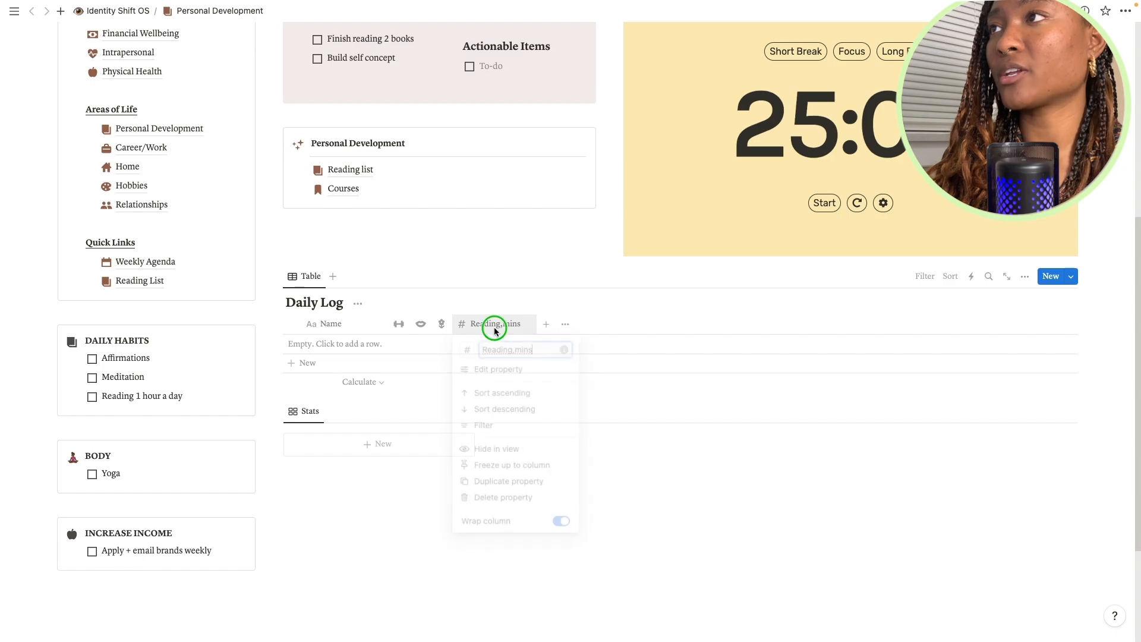
left_click(495, 487)
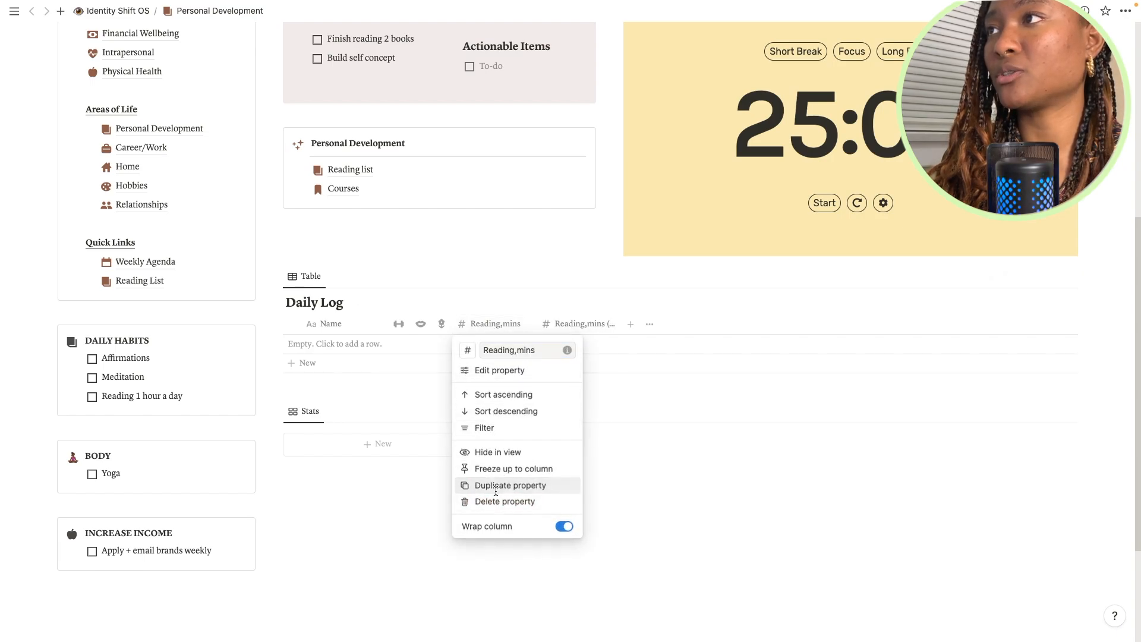
left_click(569, 326)
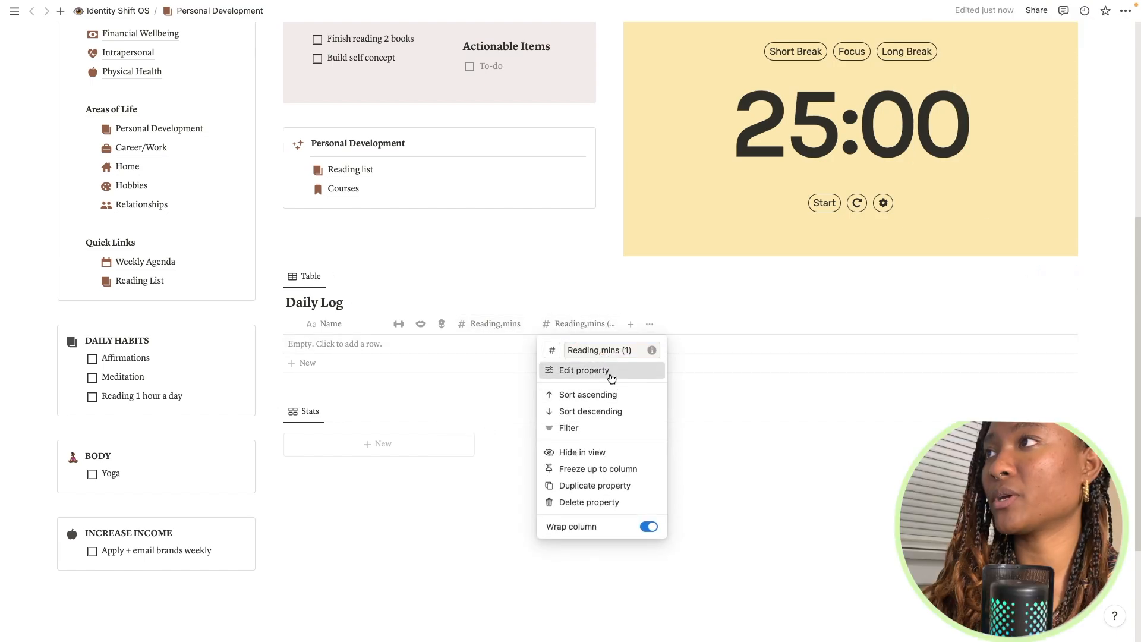
left_click(584, 370)
scroll(1011, 290, "down", 2)
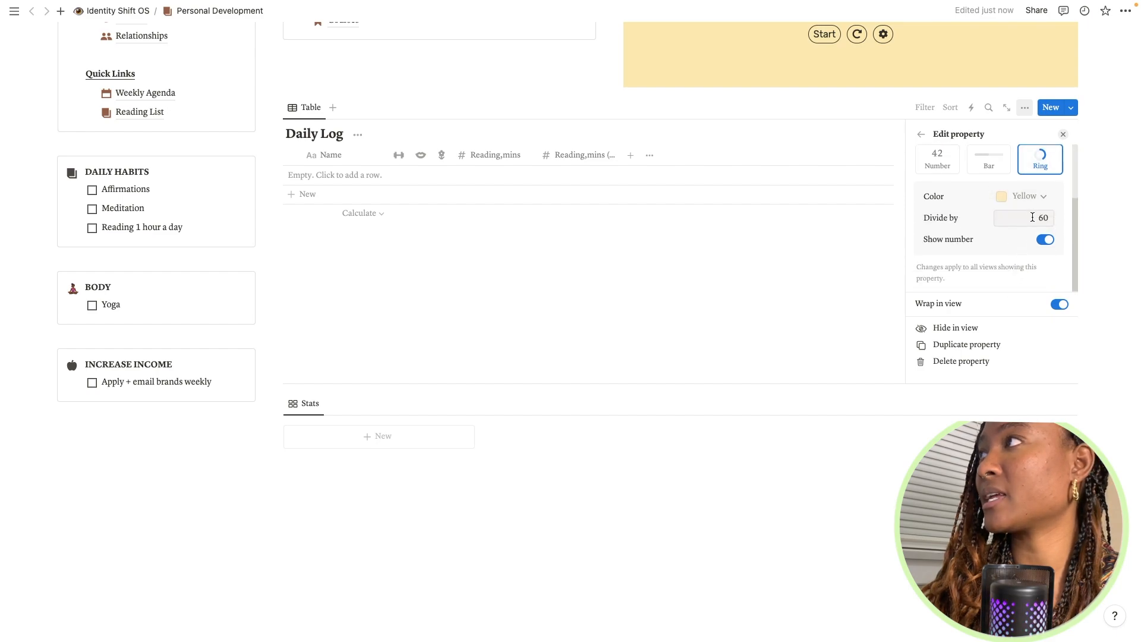
double_click(1038, 218)
key("BackSpace")
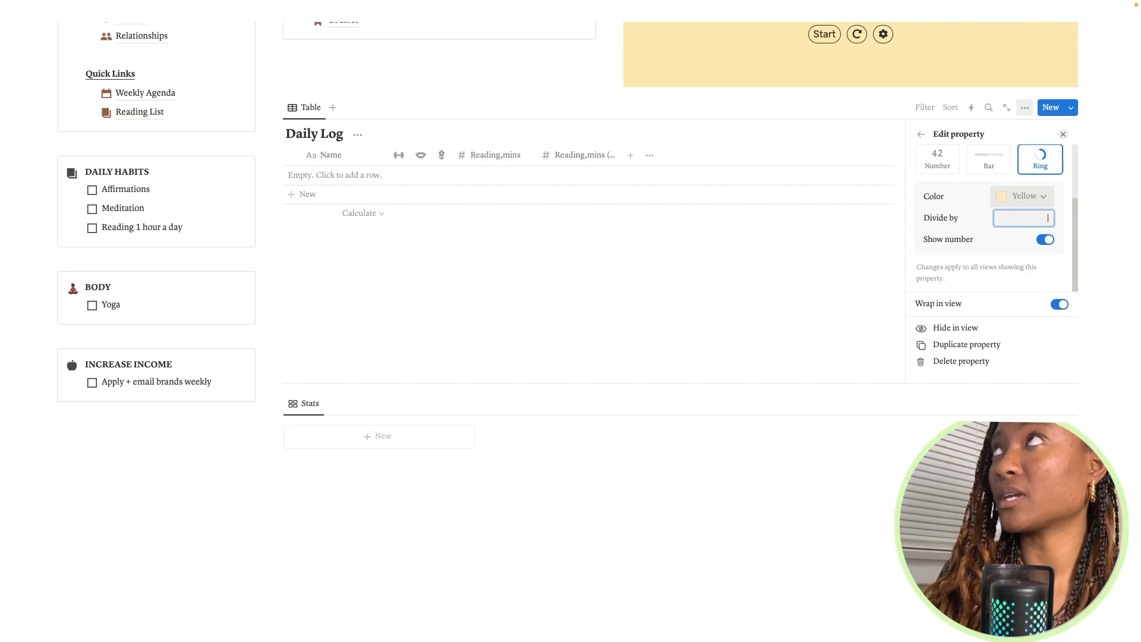
type("2")
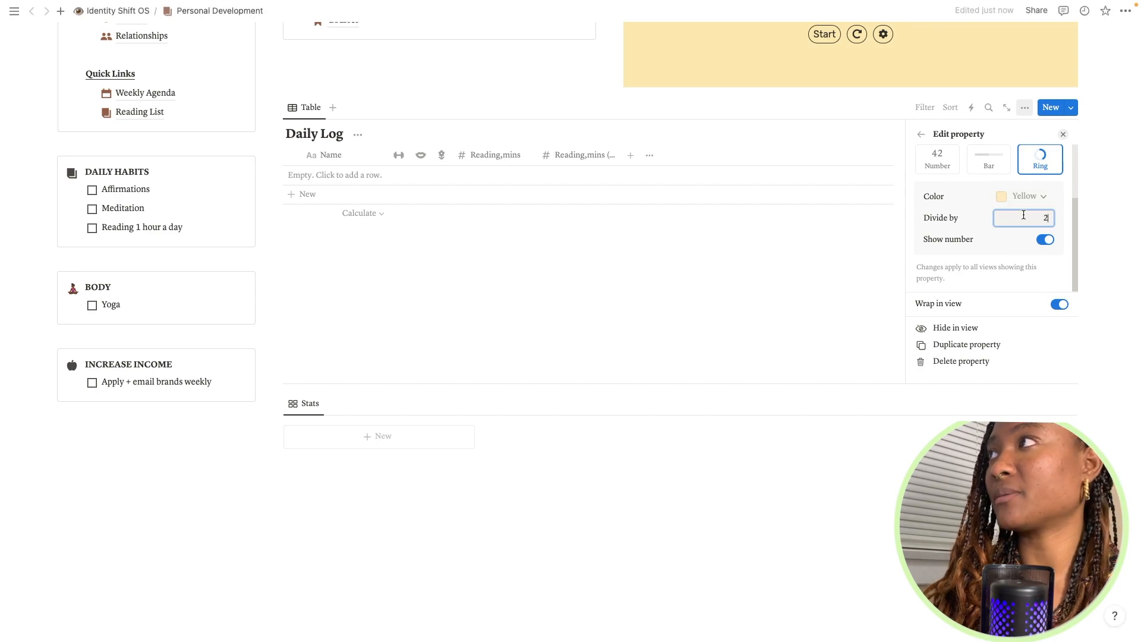
left_click(1024, 196)
left_click(1001, 336)
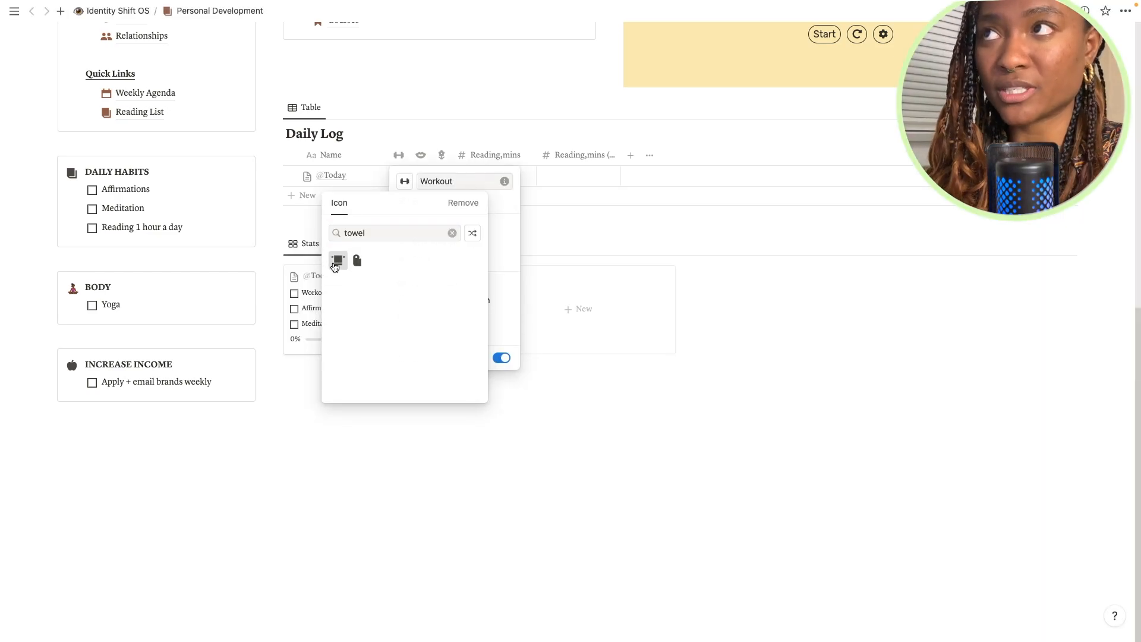
Step: Change the Daily Log's Workout property icon to a towel and rename the property "Stretch"
left_click(336, 260)
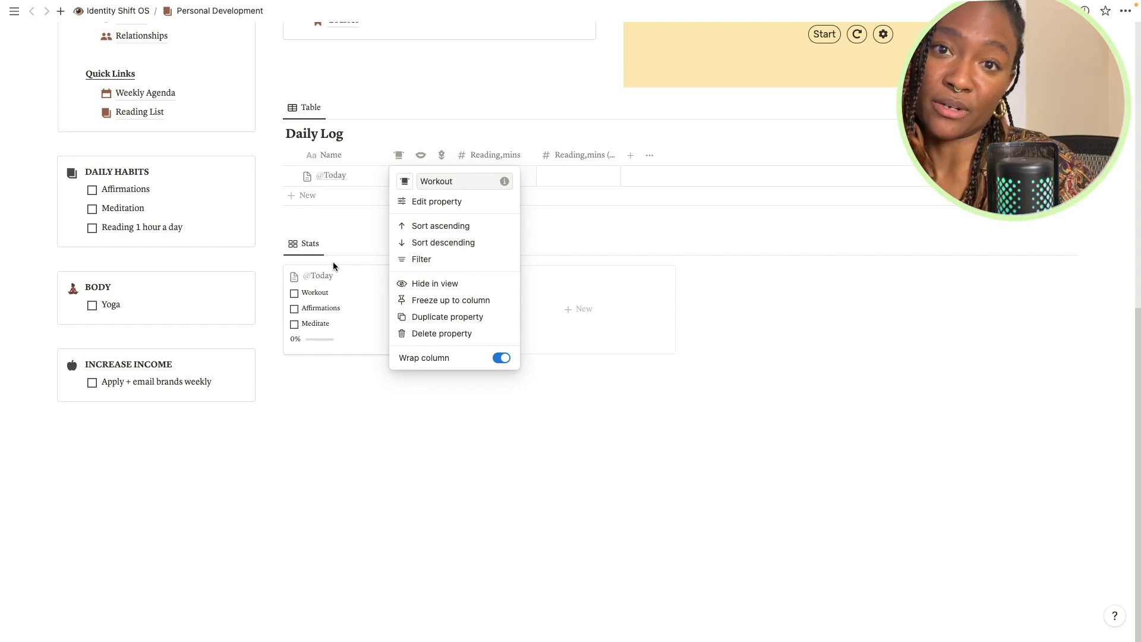
left_click(428, 157)
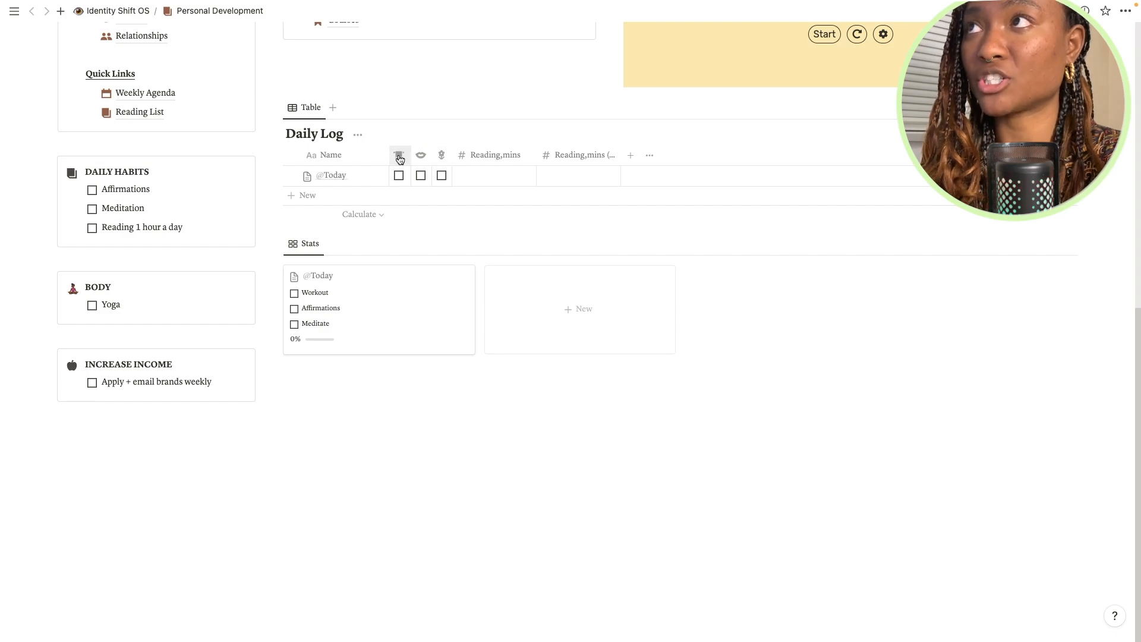
left_click(400, 157)
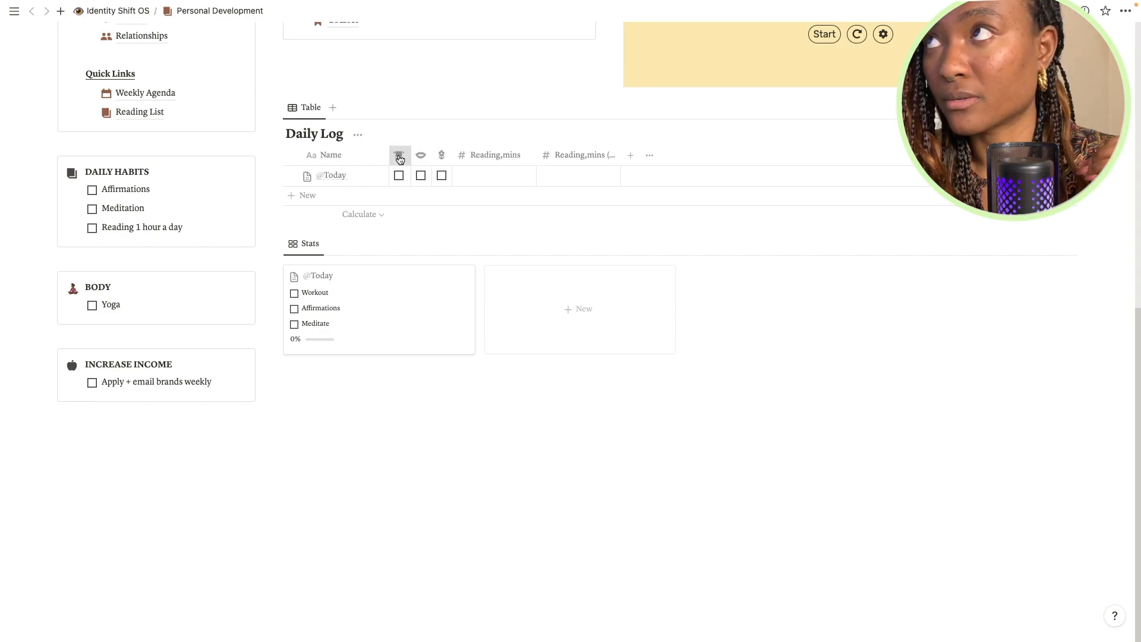
type("Stretch")
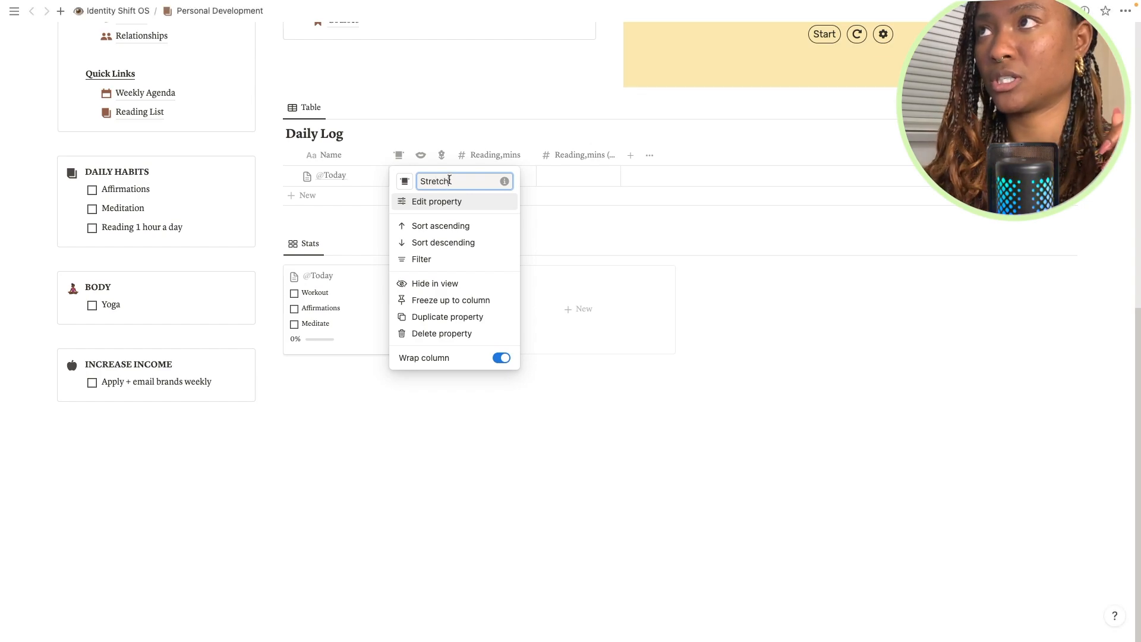
Step: Replace the "Yoga" to-do under BODY with "Stretch"
left_click(117, 306)
double_click(117, 305)
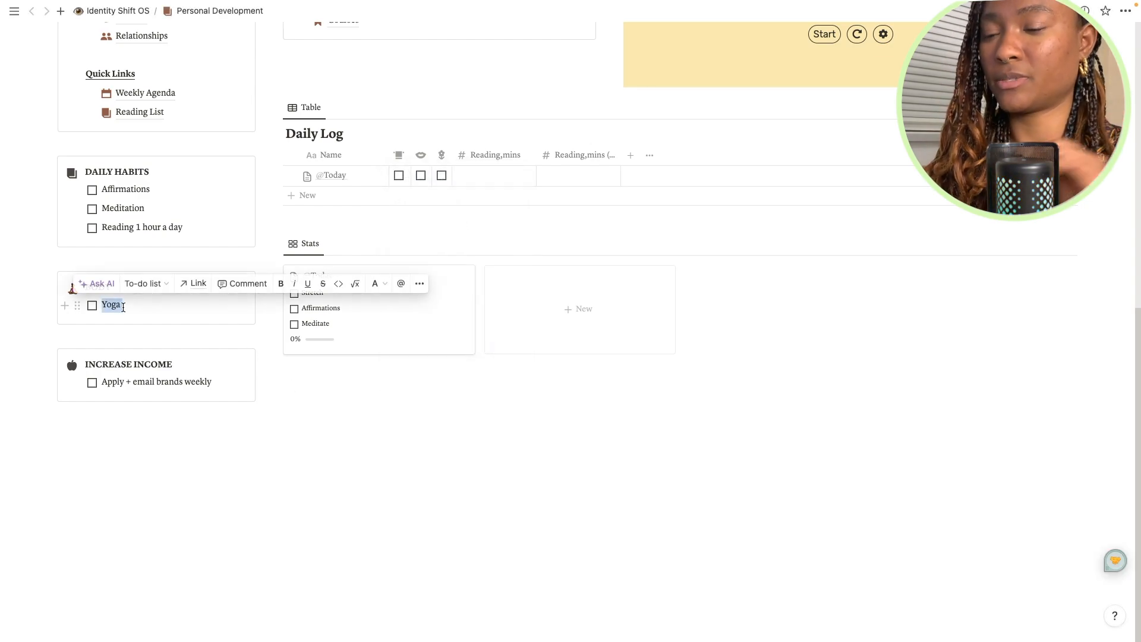
type("Stretch")
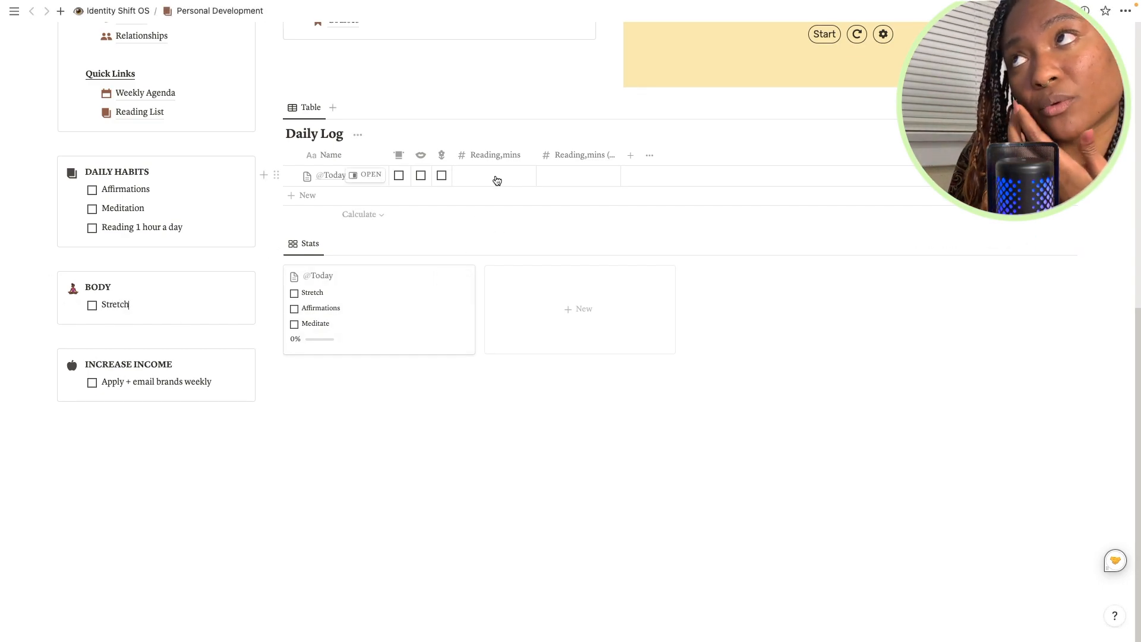
Step: Rename the duplicated Reading,mins property in the Daily Log "Applications"
left_click(579, 155)
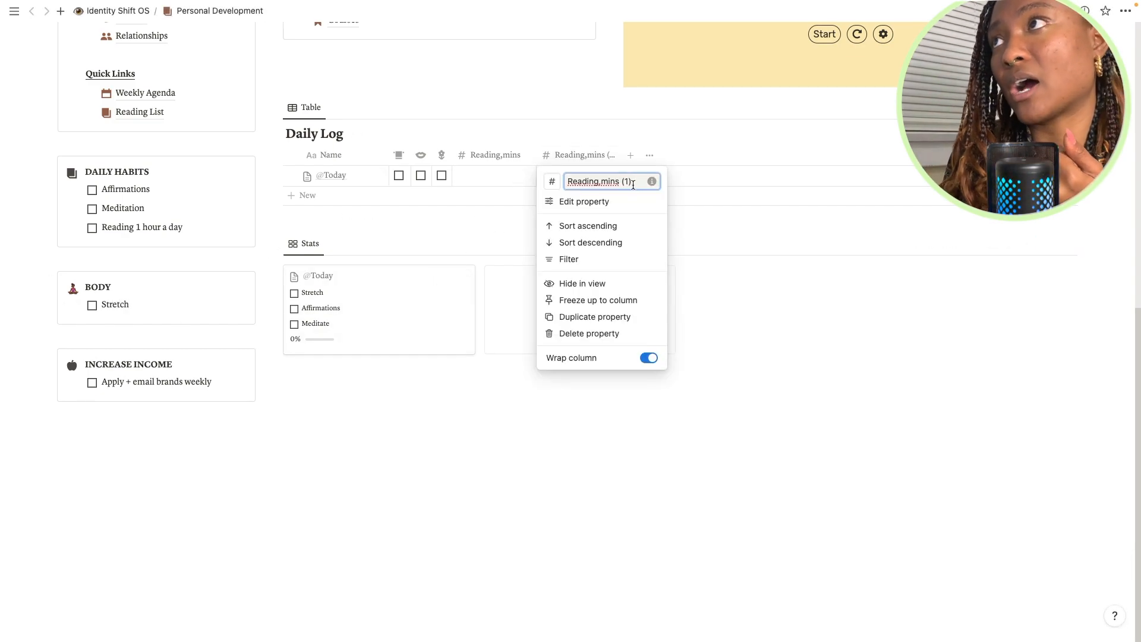
type("Applications")
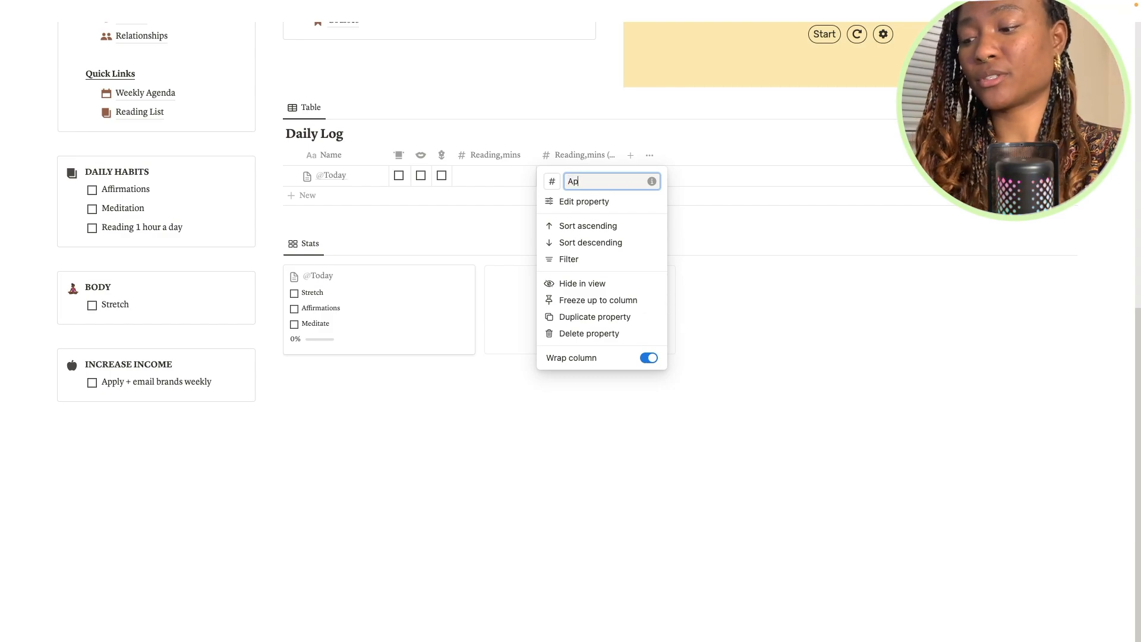
key("Return")
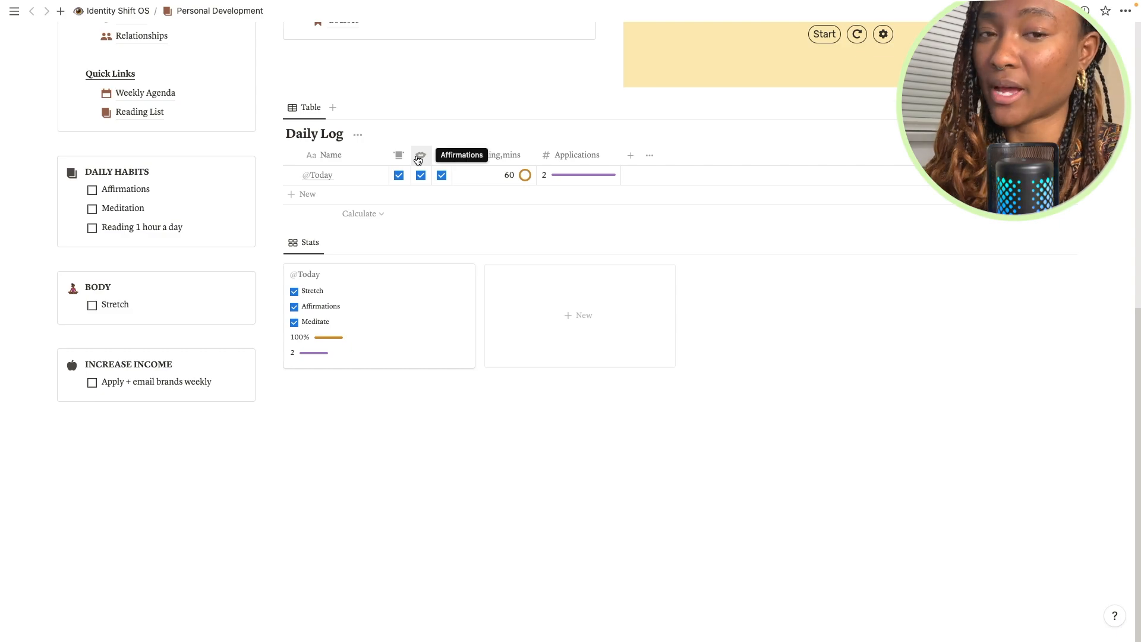
Step: Add the to-dos "Be Less crunchy" and "Increase income" below "Build self concept" in Goals and Action Steps
scroll(446, 212, "up", 5)
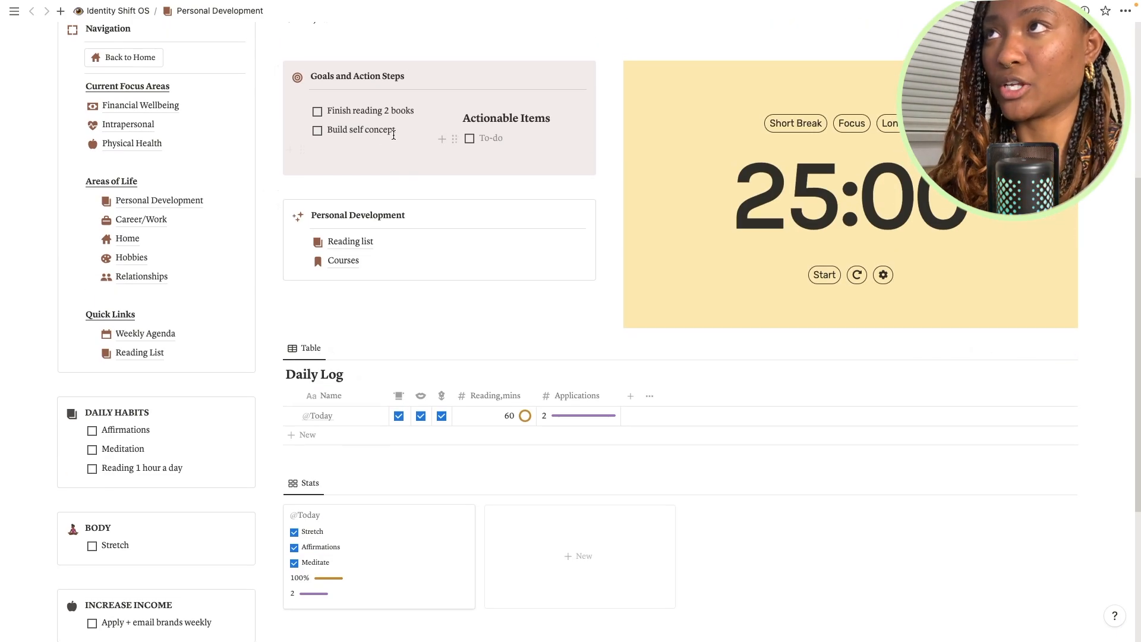
left_click(397, 131)
key("Return")
type("B")
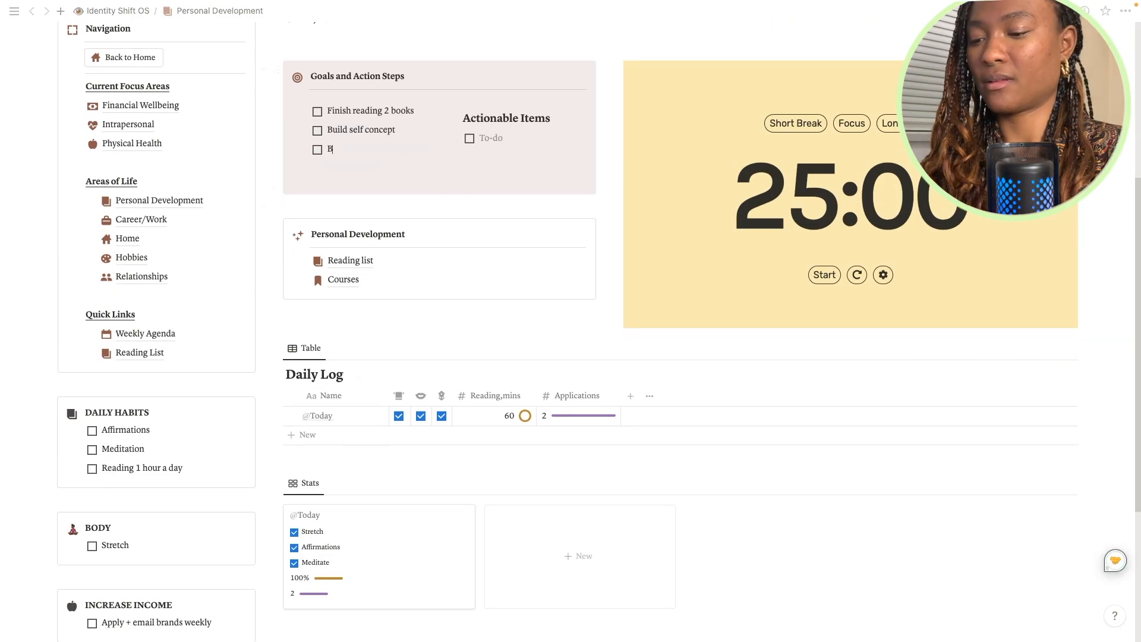
type("e Less")
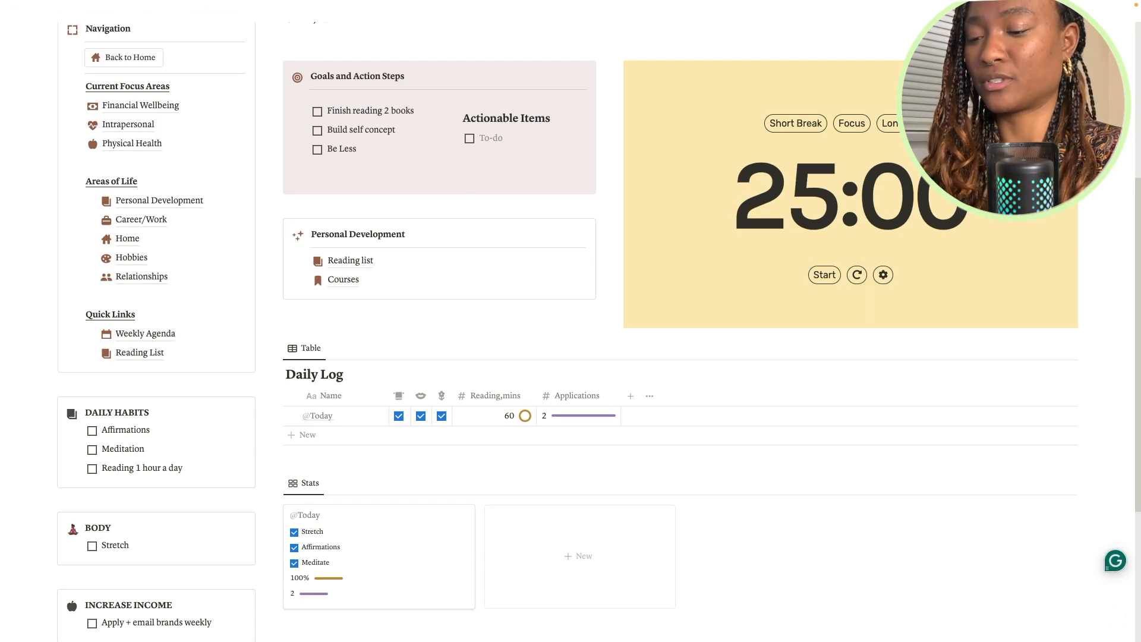
type(" cr")
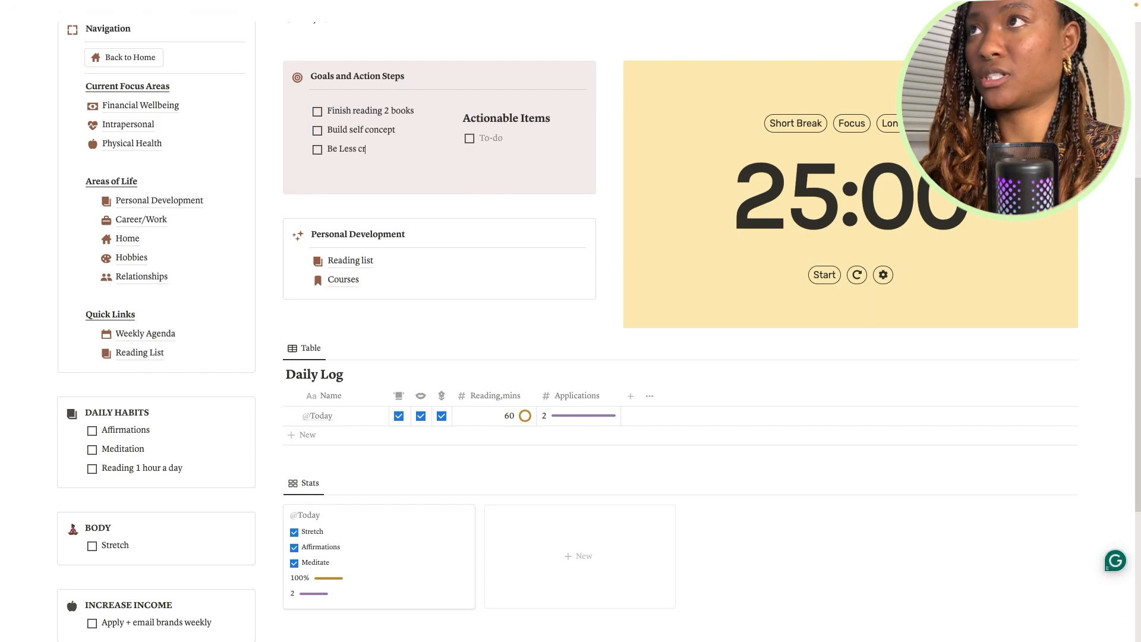
type("unchy")
key("Return")
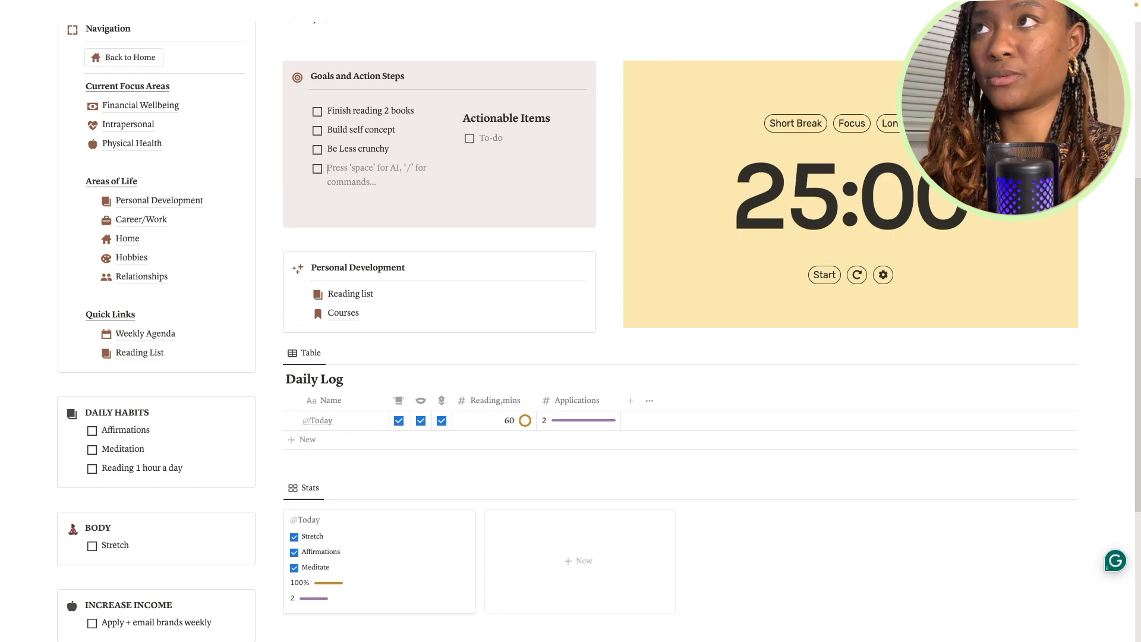
type("Increase inco")
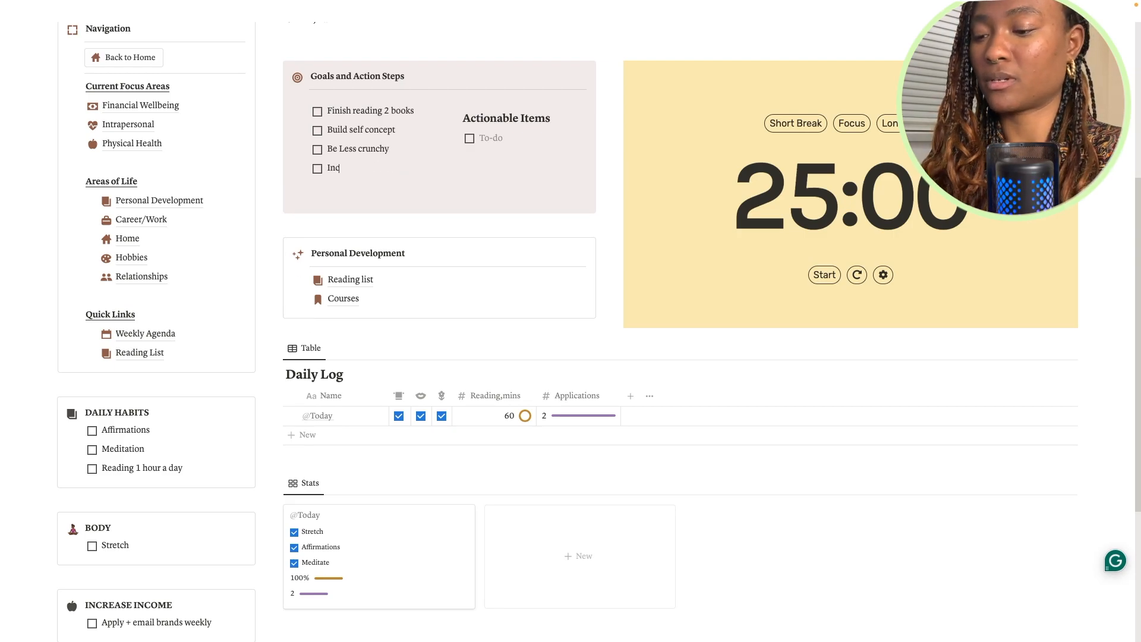
type("me")
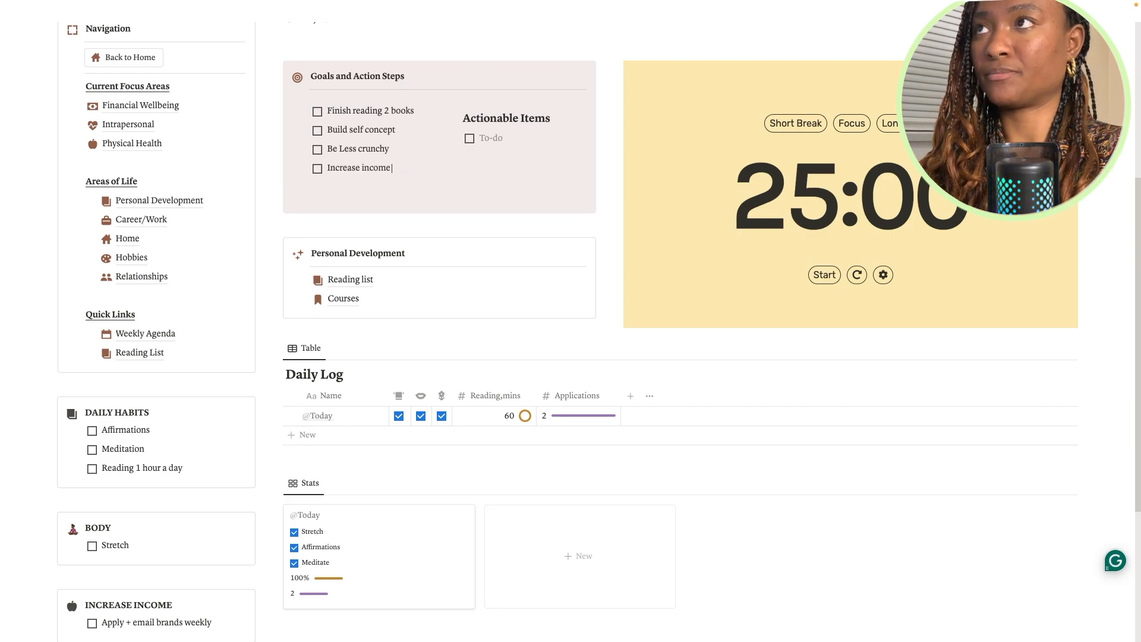
Step: Enter the to-do "request books from library" under Actionable Items, followed by an empty to-do, and check off the library one
left_click(485, 137)
scroll(455, 311, "down", 2)
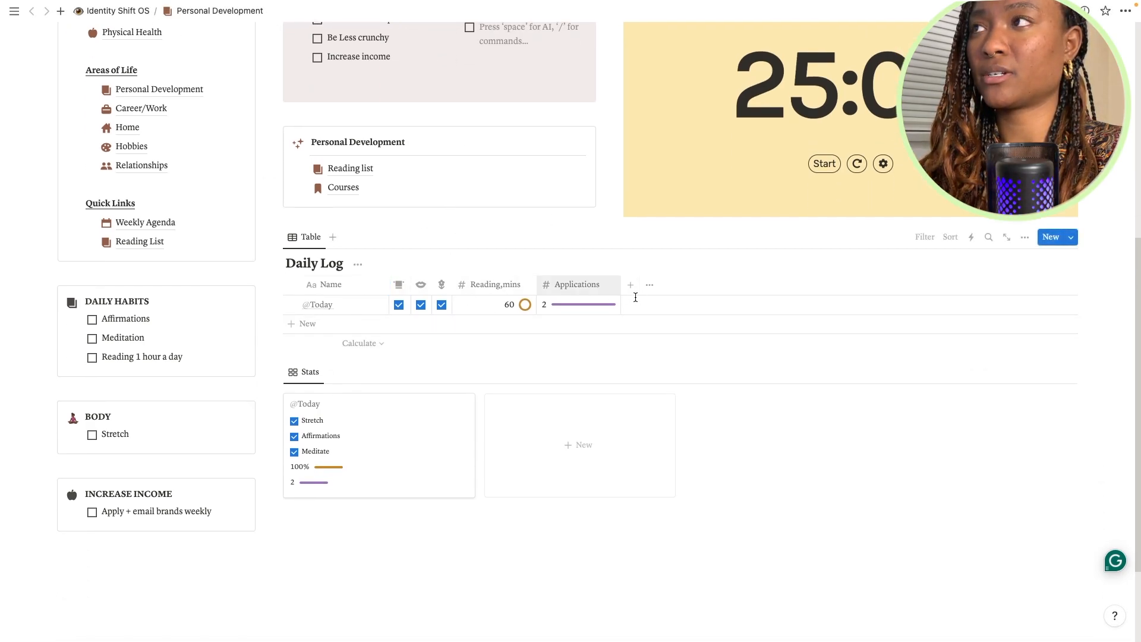
scroll(397, 473, "up", 6)
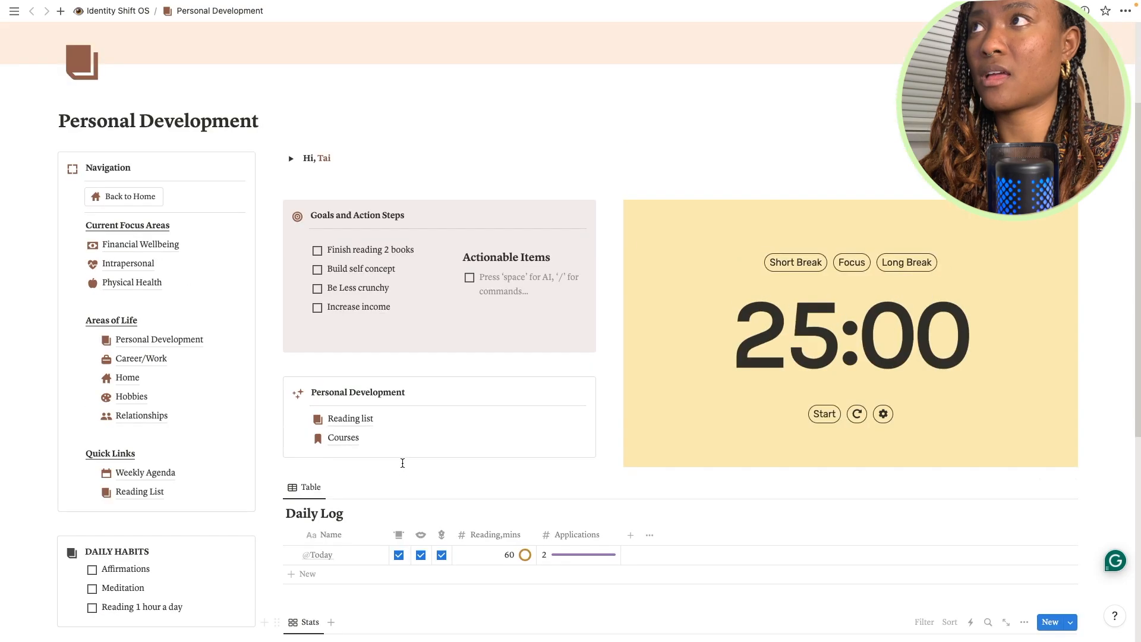
scroll(495, 367, "down", 2)
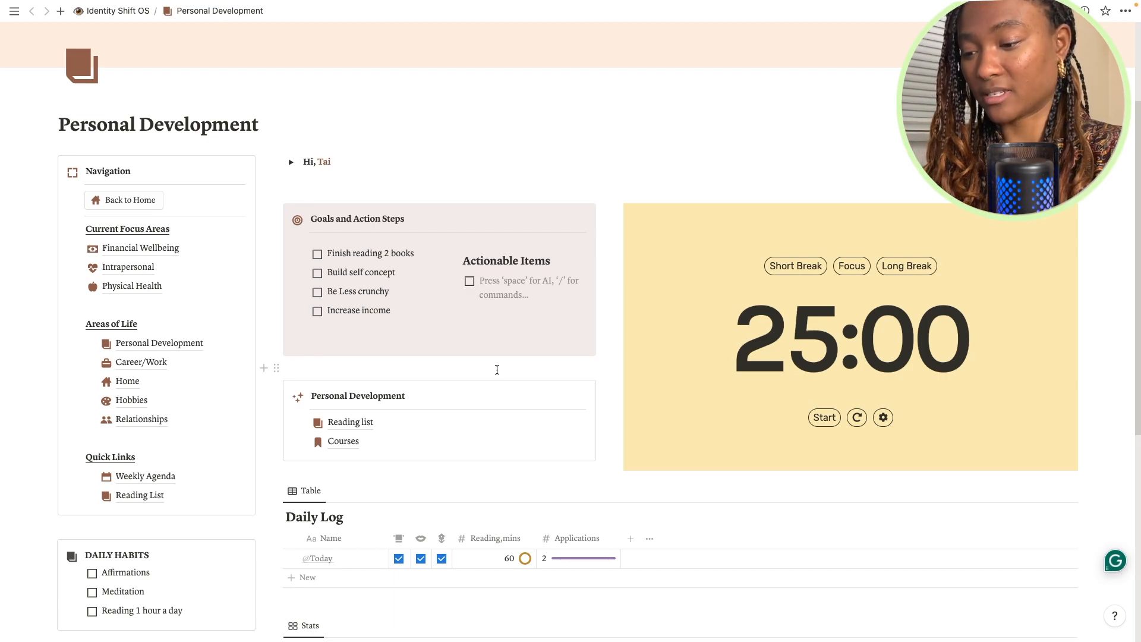
type("red")
key("BackSpace")
key("BackSpace")
key("BackSpace")
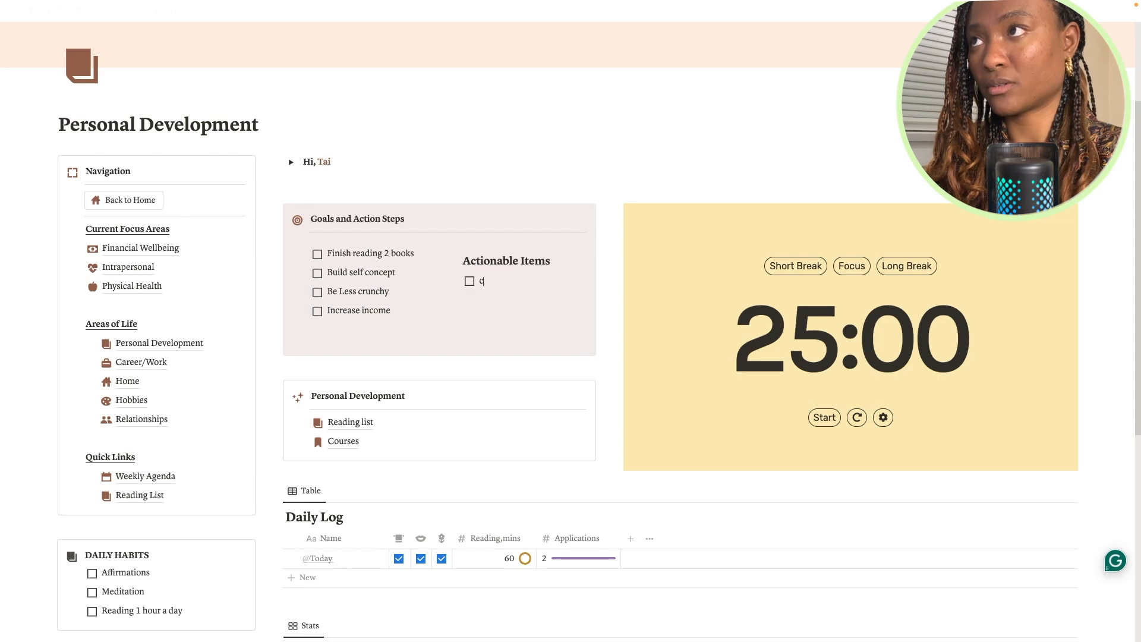
type("reques")
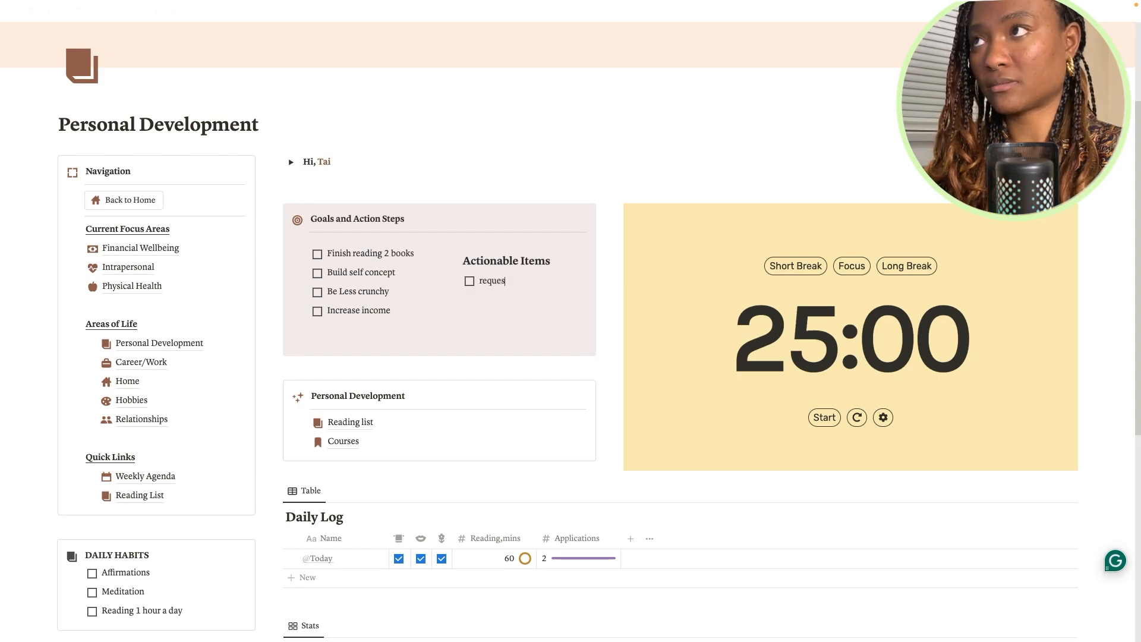
type("t books from library")
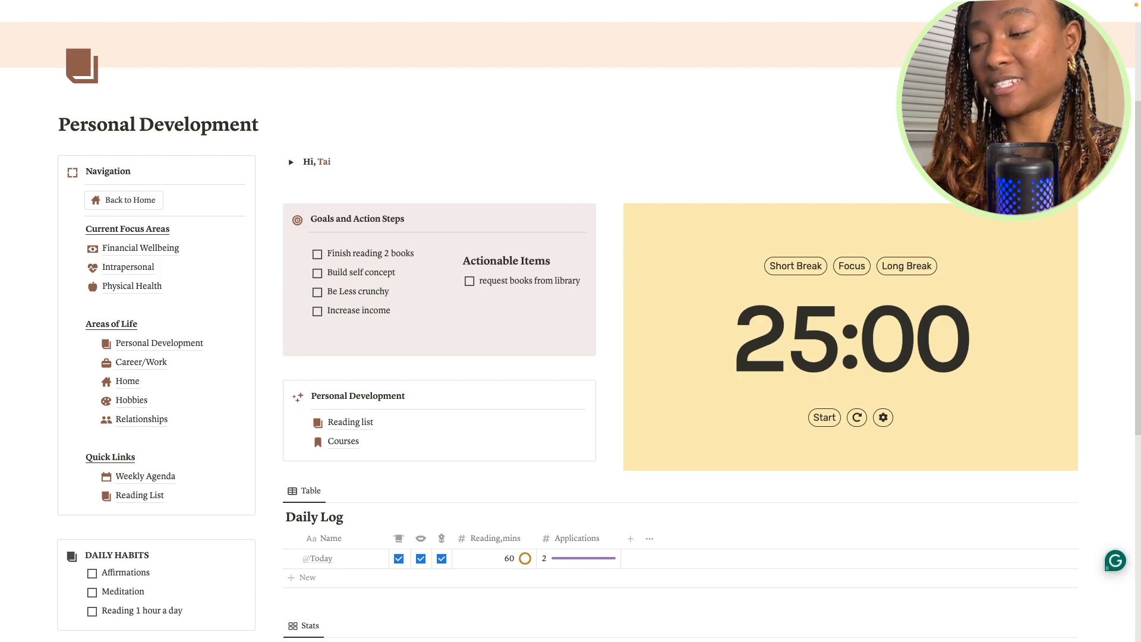
key("Return")
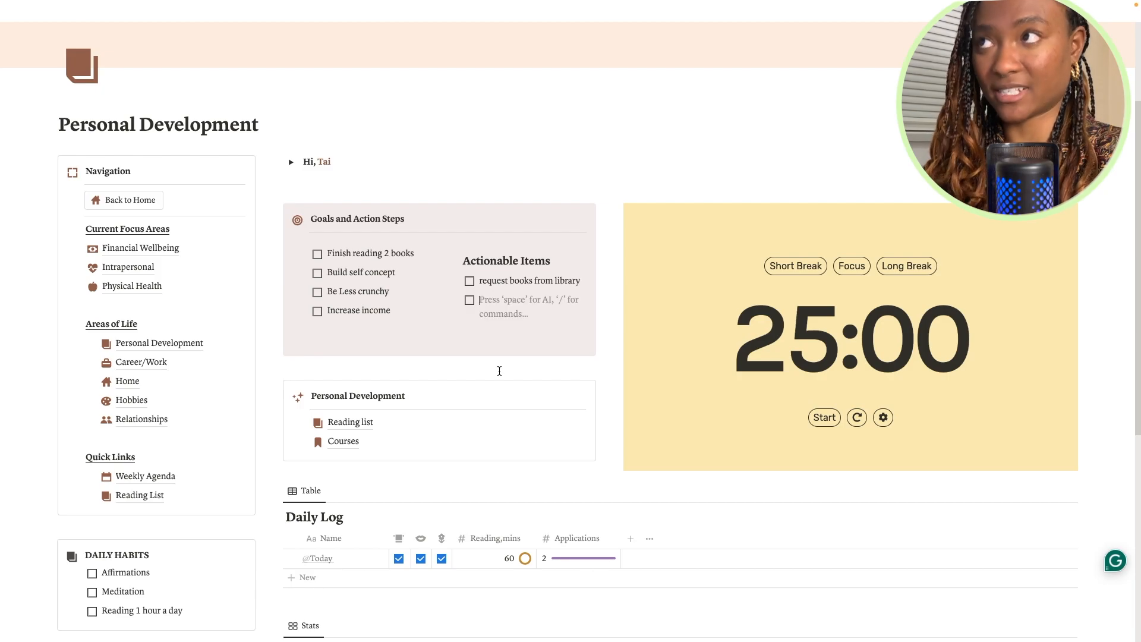
left_click(469, 281)
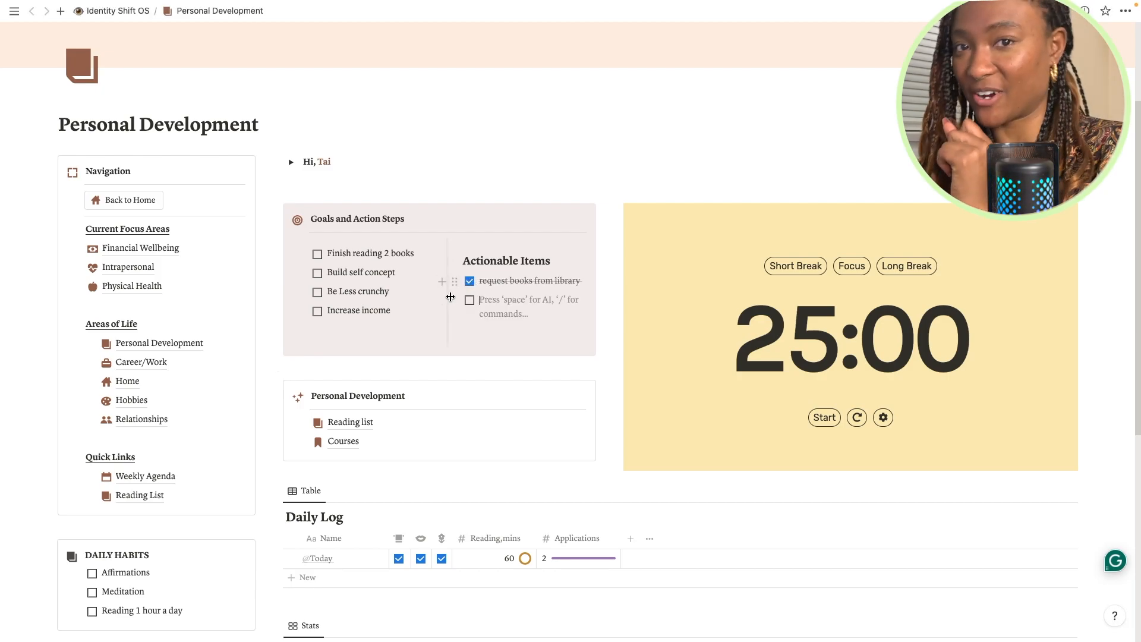
scroll(293, 339, "down", 4)
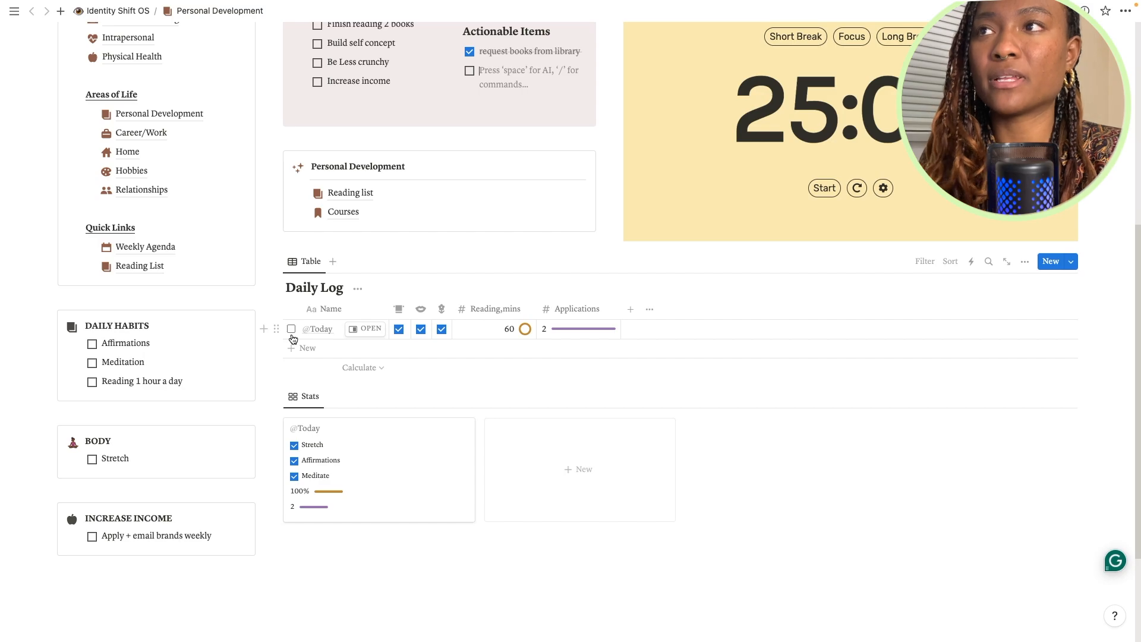